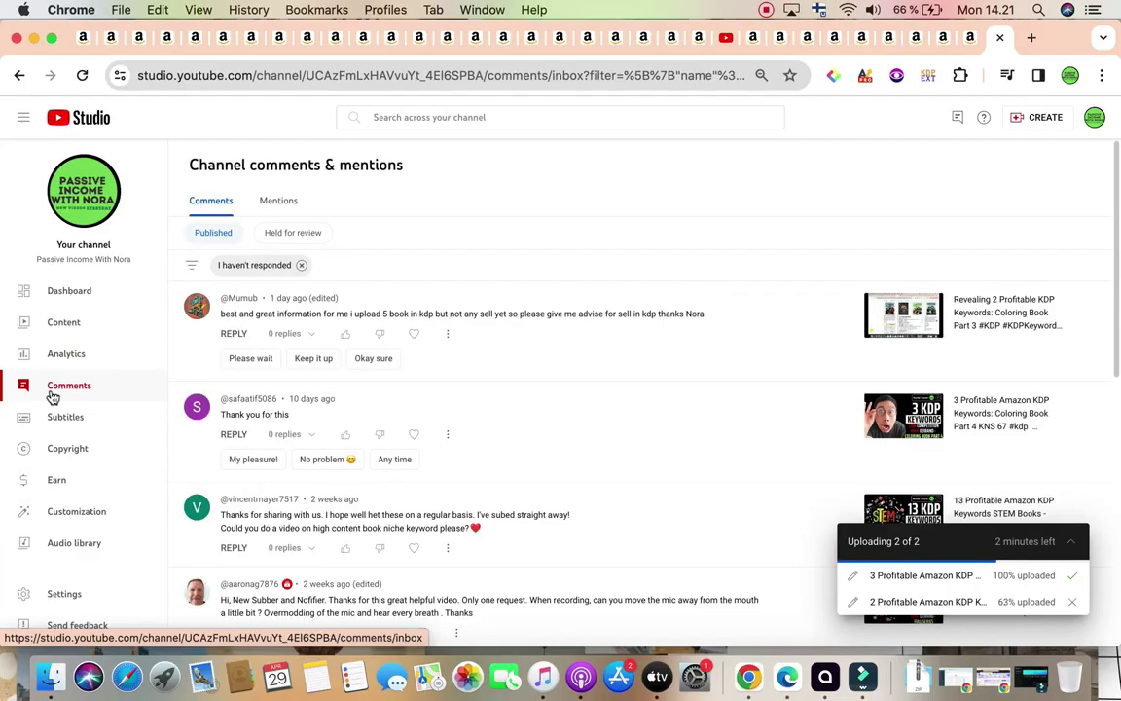
Open the channel's subtitles list in YouTube Studio.
click(55, 419)
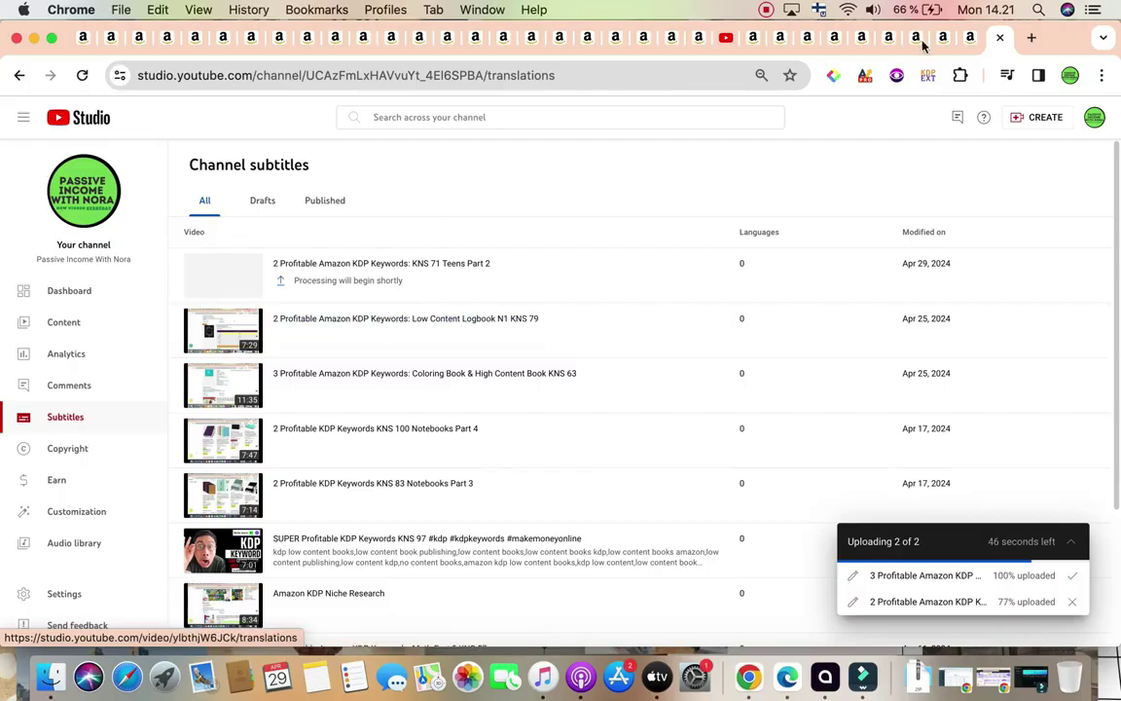
Switch to the Amazon results for "social skills for autistic teens" and review the niche's summary metrics.
click(969, 39)
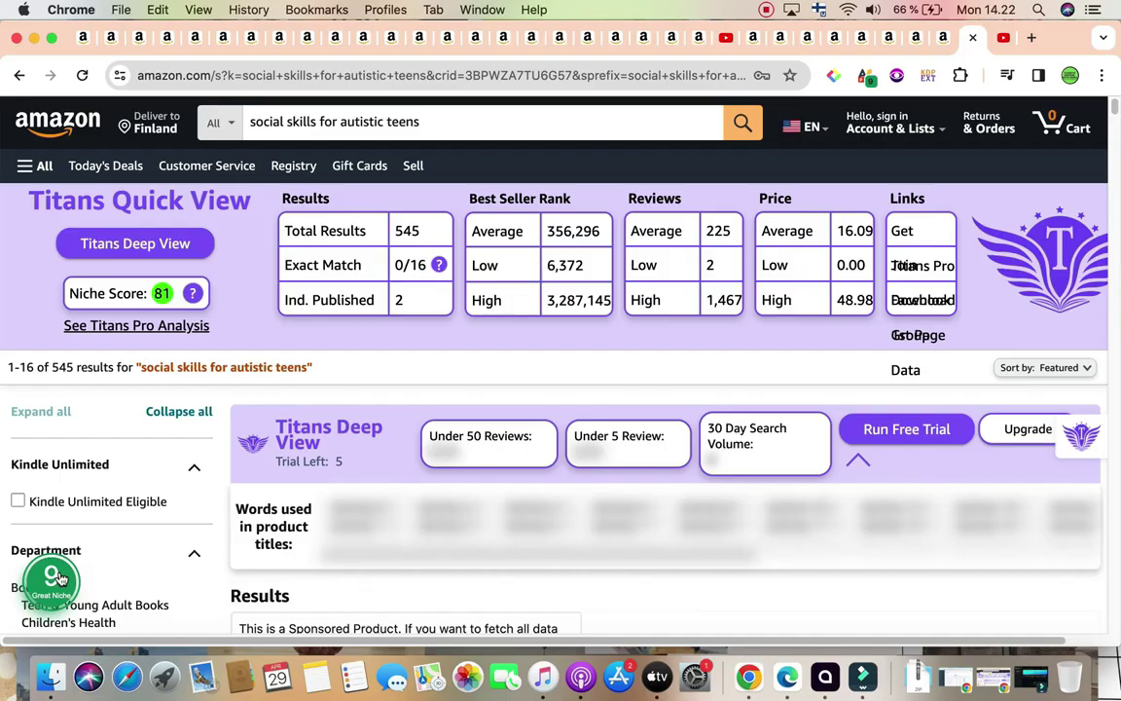
click(425, 234)
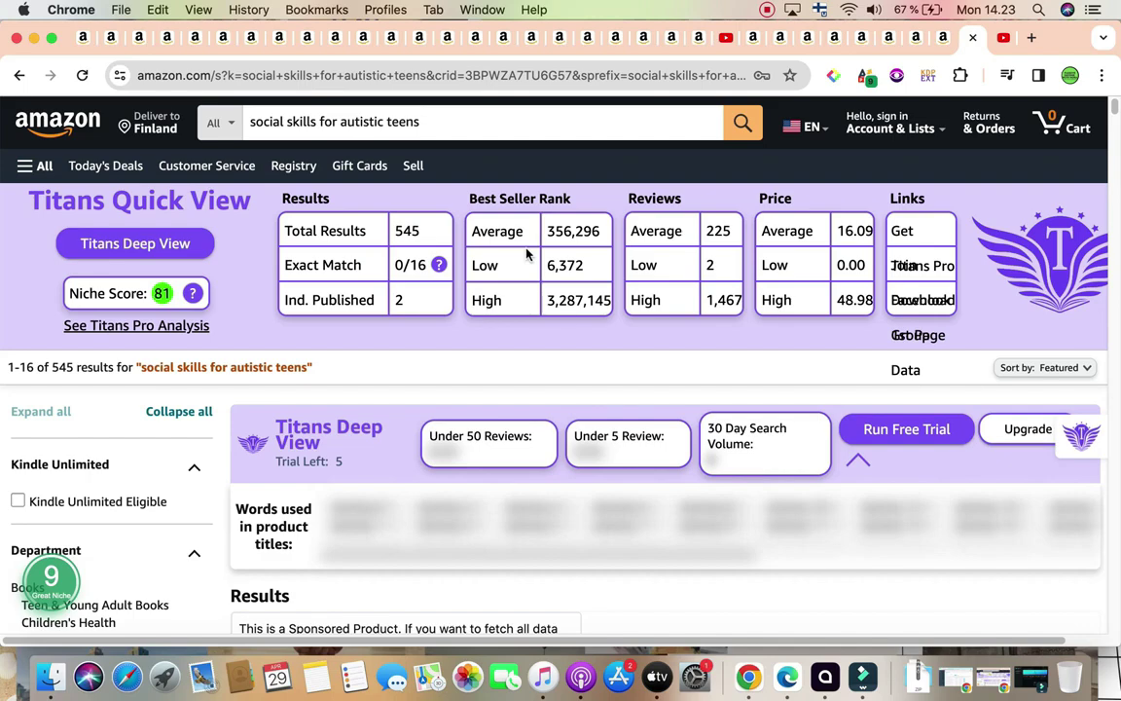
scroll(526, 254, down, 5)
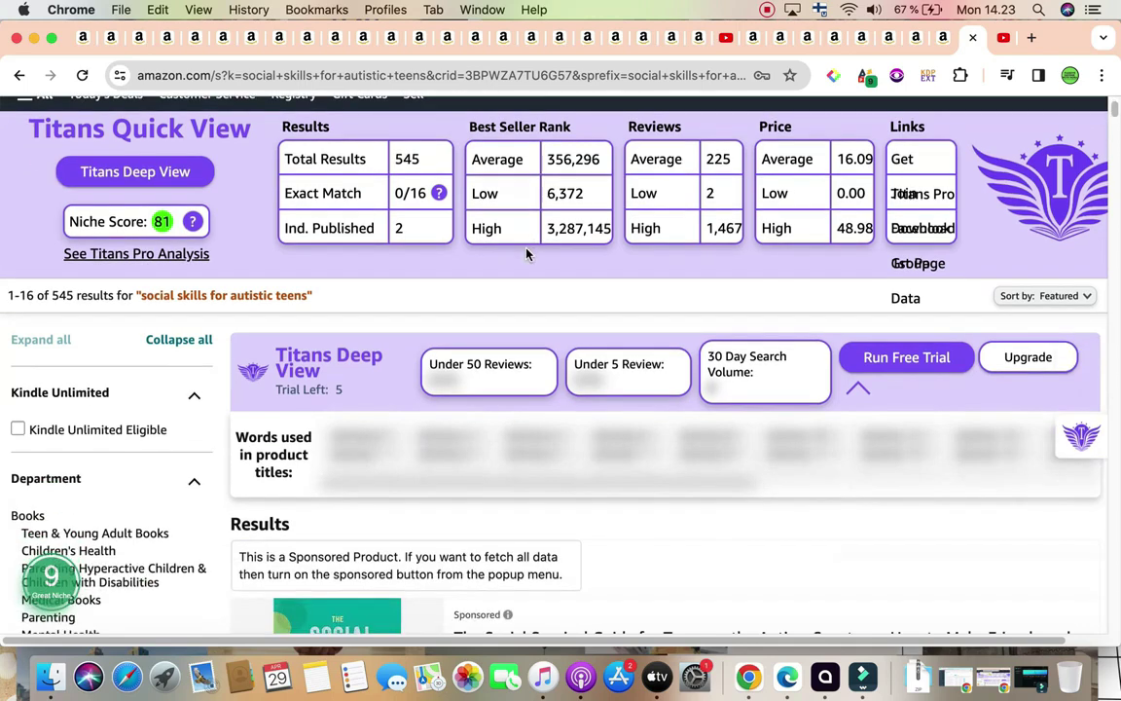
scroll(526, 255, down, 4)
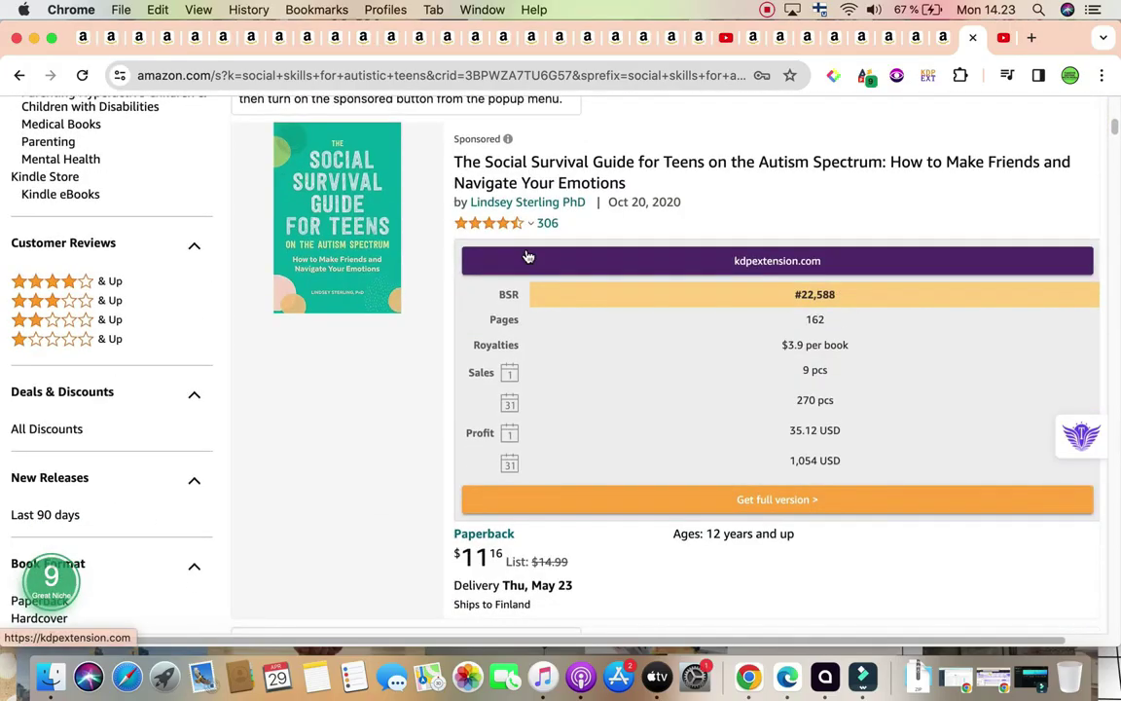
Examine the category ranks, sales and profit estimates of The Social Survival Guide for Teens on the Autism Spectrum.
scroll(526, 255, down, 10)
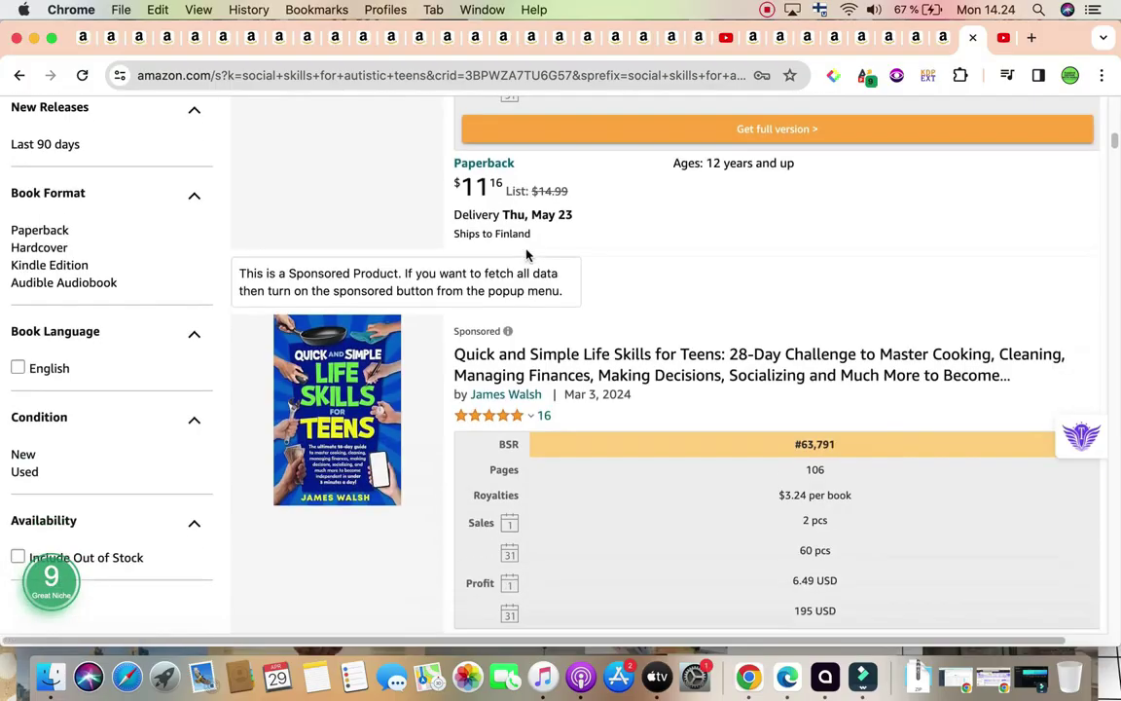
scroll(527, 254, down, 5)
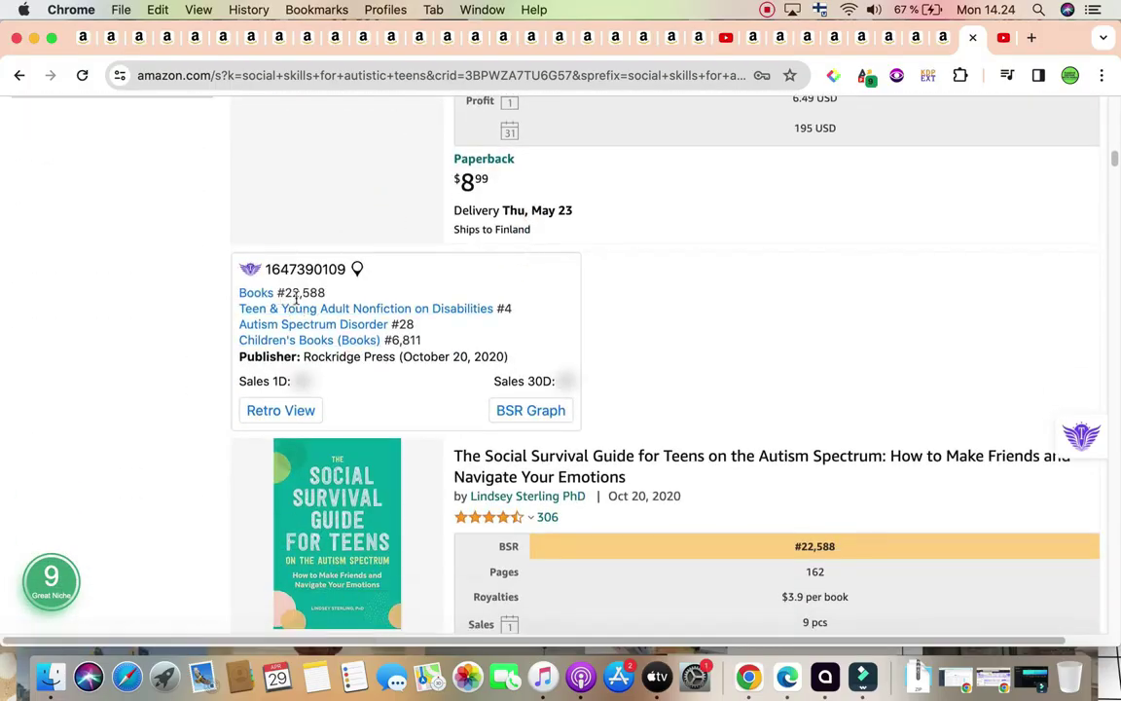
scroll(590, 290, down, 5)
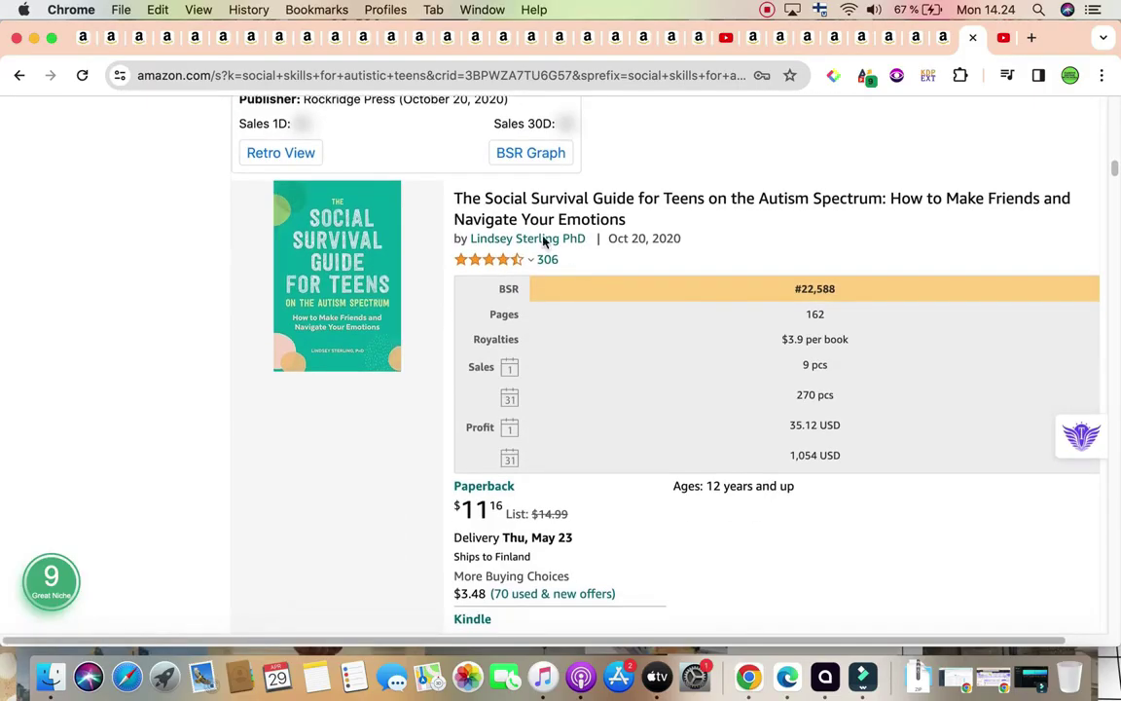
scroll(826, 350, up, 1)
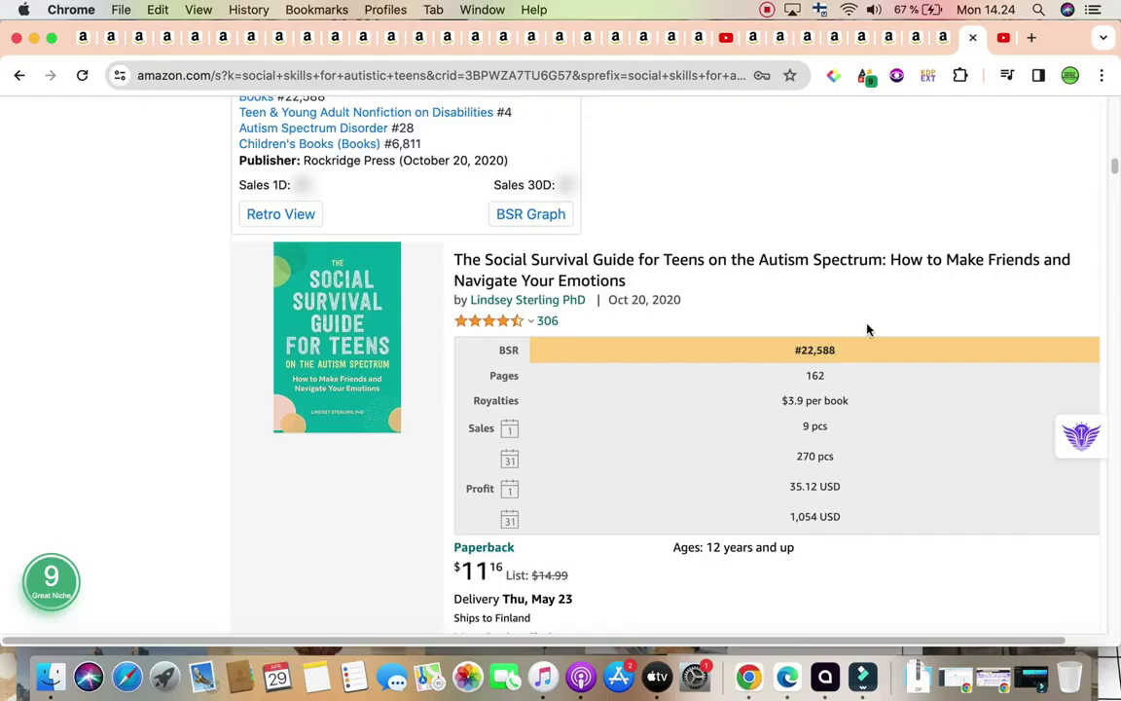
click(843, 449)
click(855, 517)
Examine the category ranks and estimated sales of Six Minute Social Skills Workbook 1.
scroll(856, 523, down, 10)
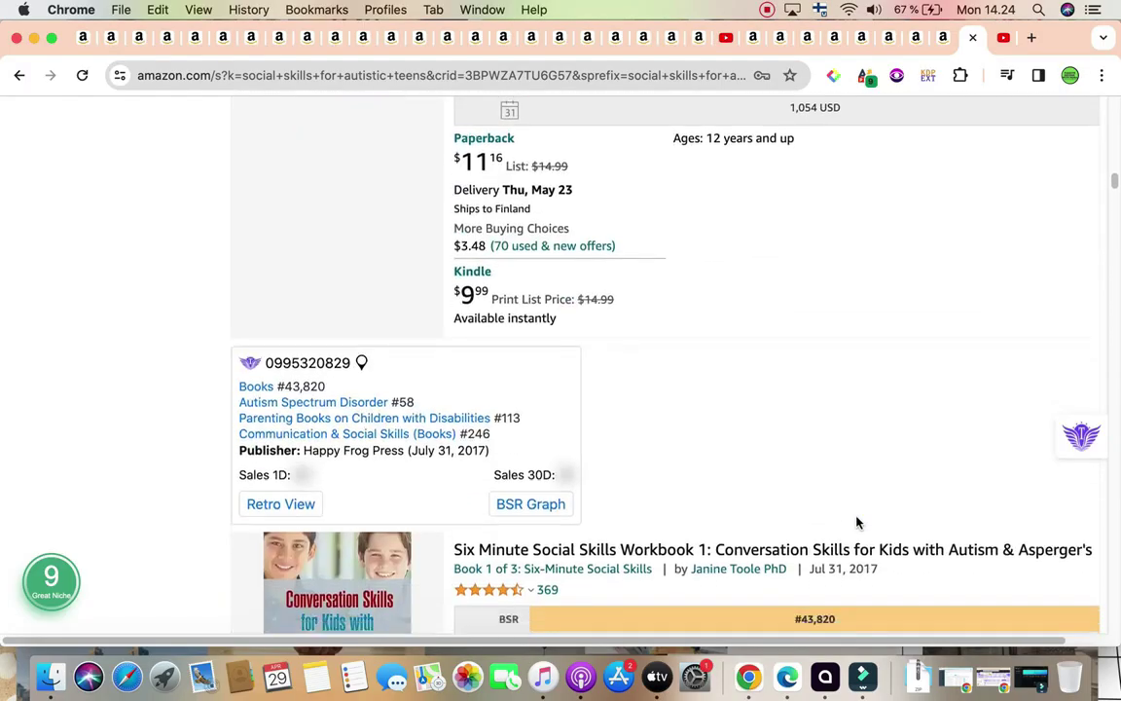
scroll(856, 522, down, 2)
mouse_move(348, 376)
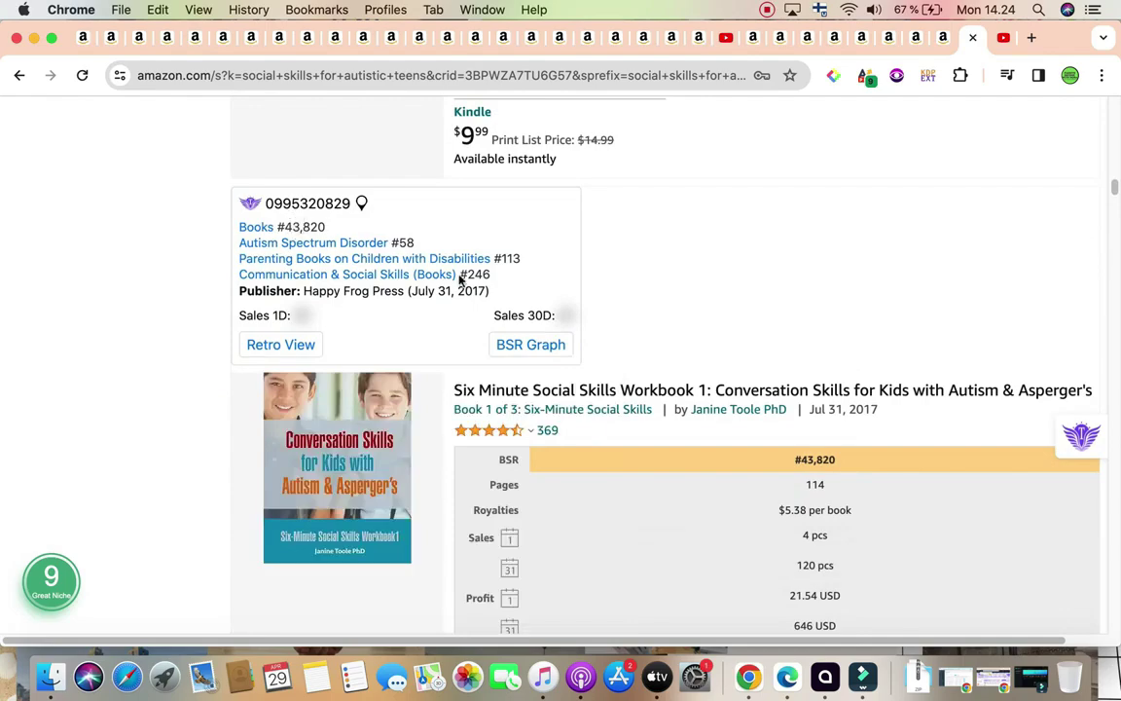
scroll(863, 380, down, 1)
scroll(863, 380, down, 3)
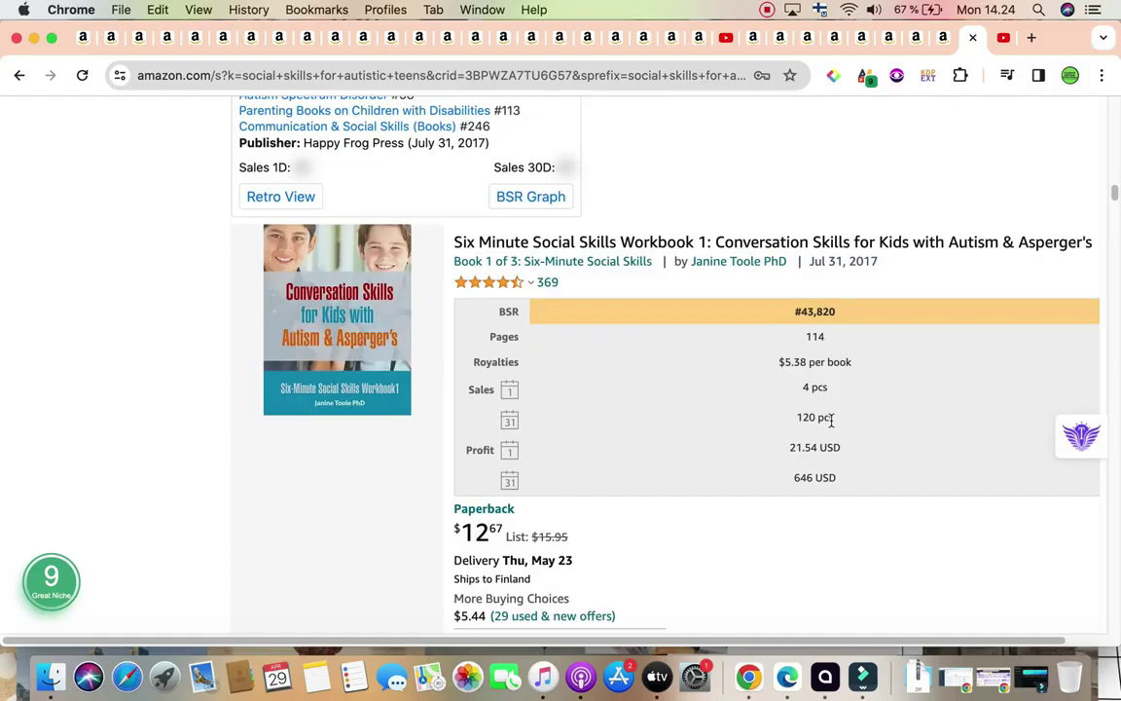
Find The Asperkid's (Secret) Book of Social Rules under More results and examine its ranks, publisher and profit estimates.
scroll(834, 477, down, 15)
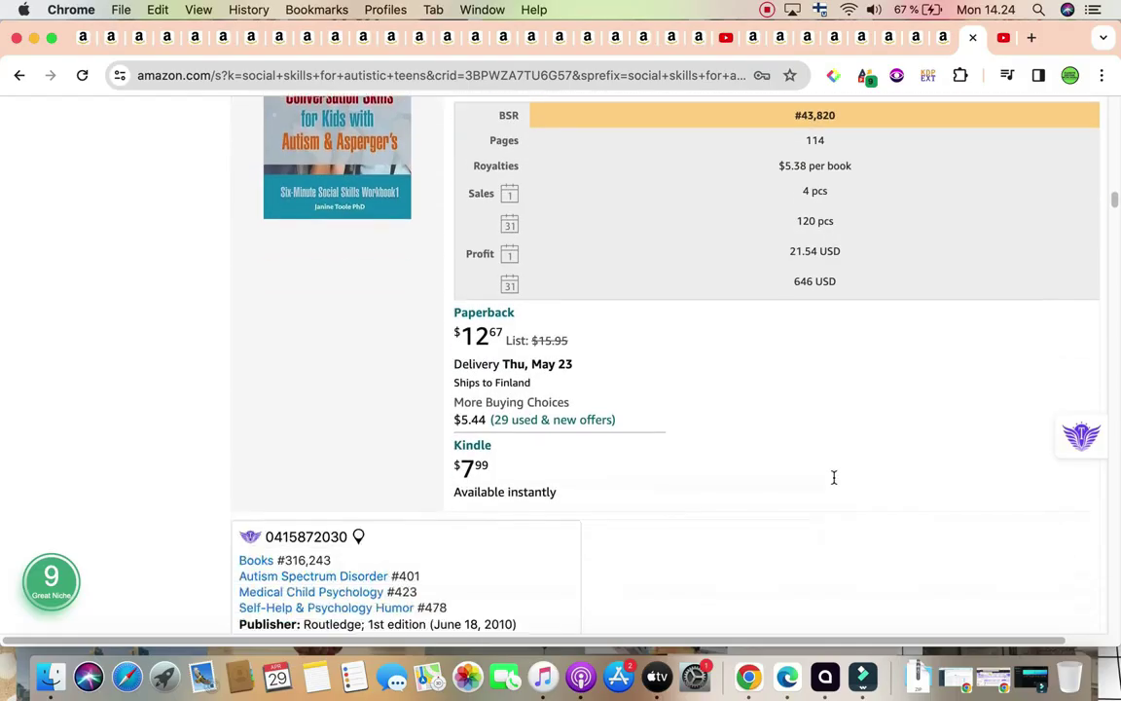
scroll(834, 482, down, 14)
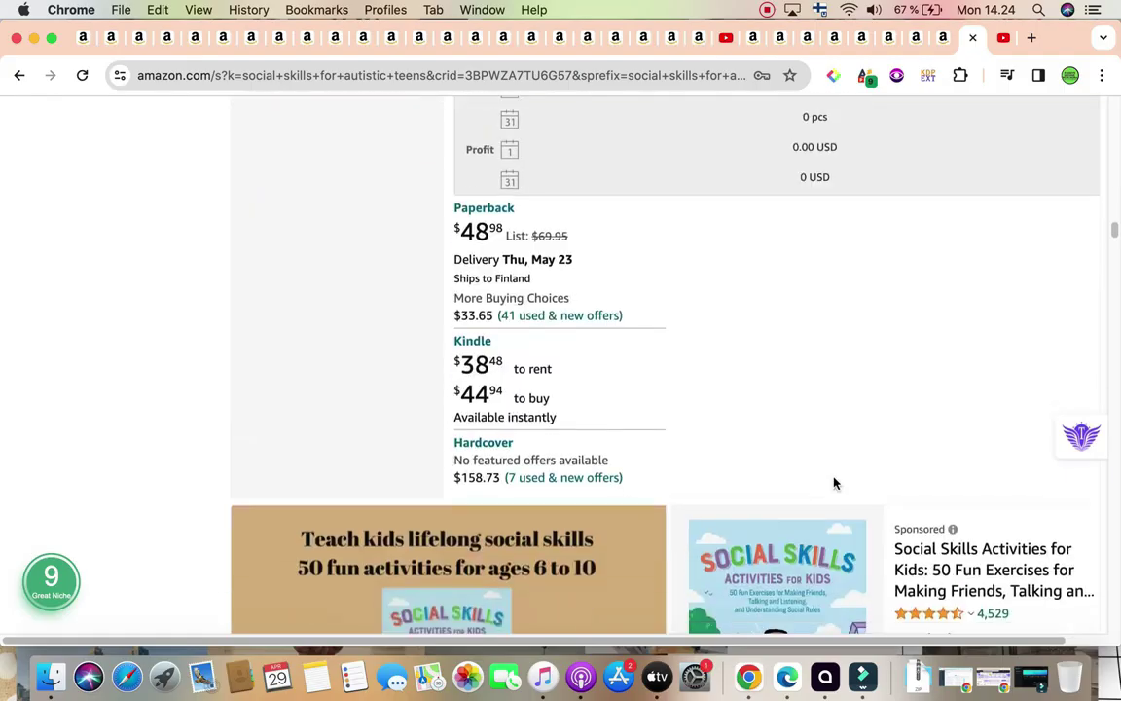
scroll(834, 482, down, 6)
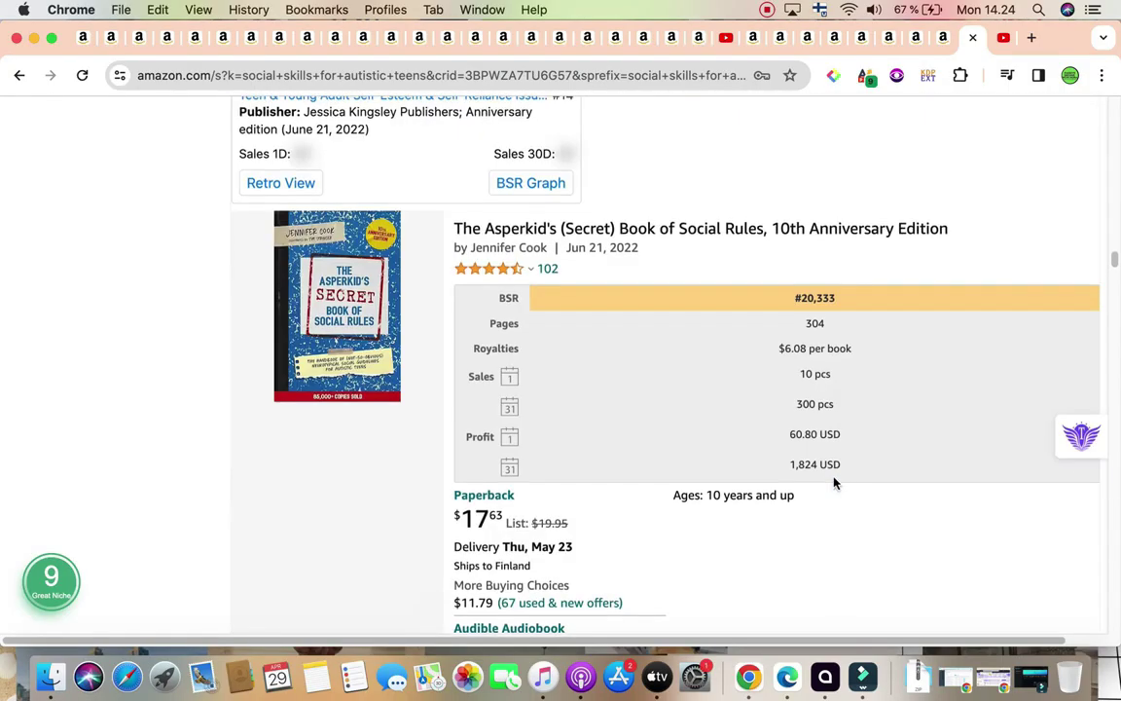
scroll(428, 227, up, 2)
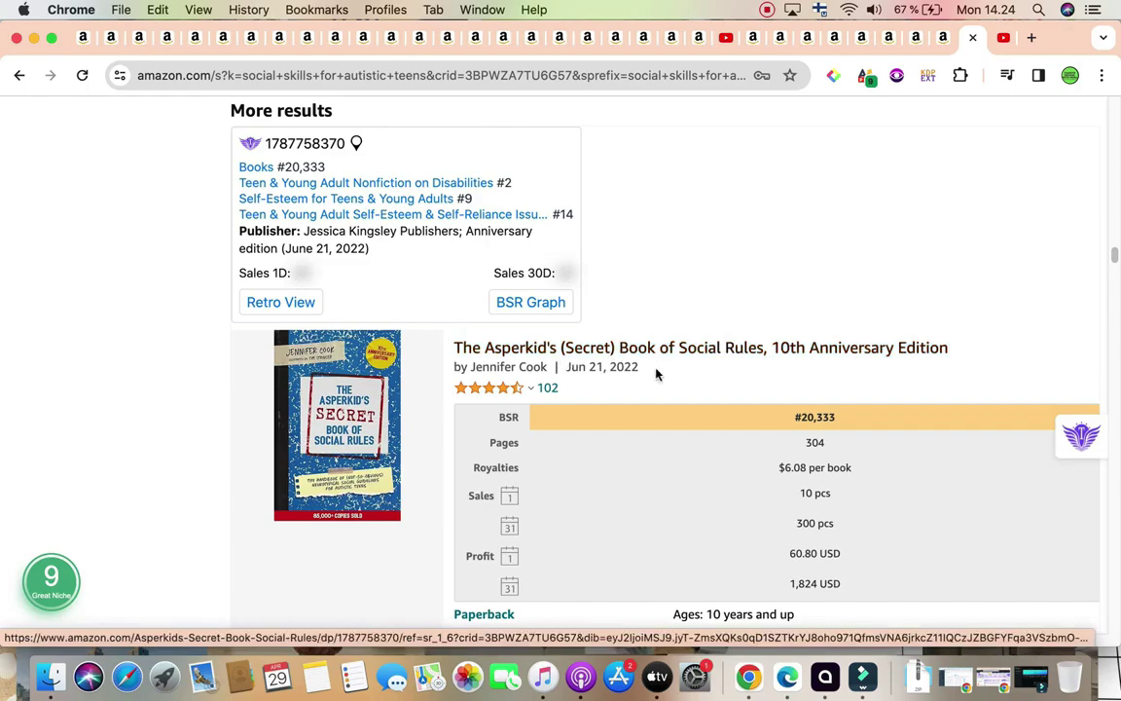
scroll(700, 379, down, 1)
Review the remaining autistic-teens listings, including the DBT, self-regulation and social skills workbooks, and return to the summary metrics.
scroll(703, 379, down, 12)
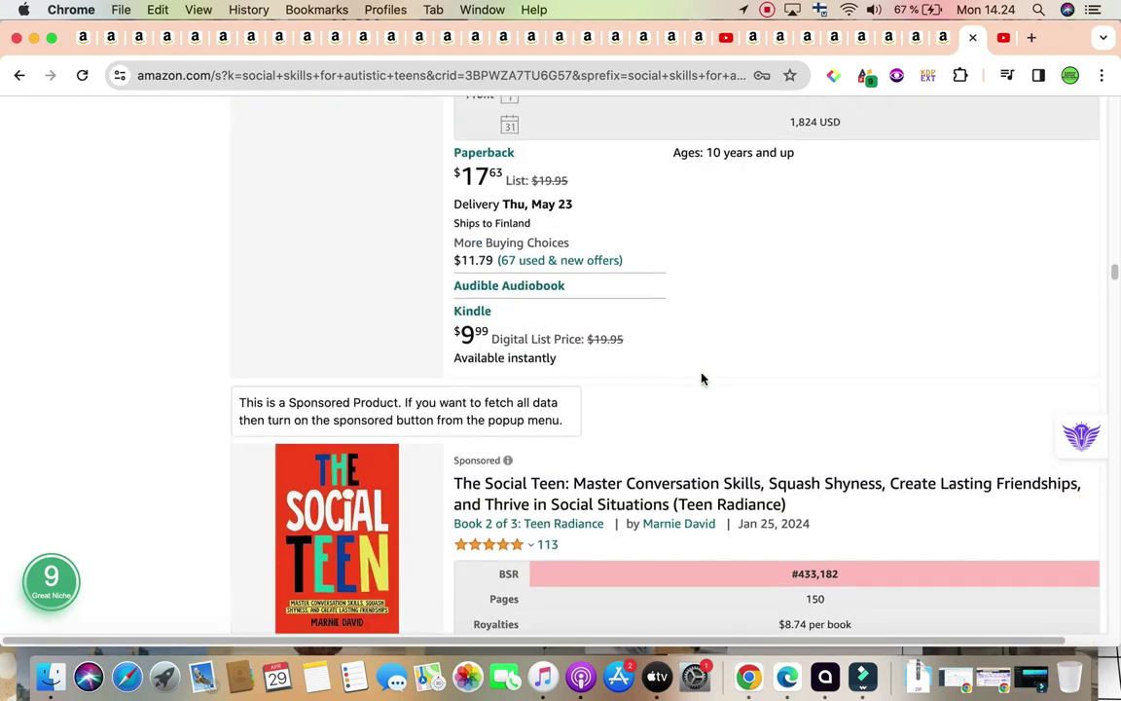
scroll(703, 379, down, 10)
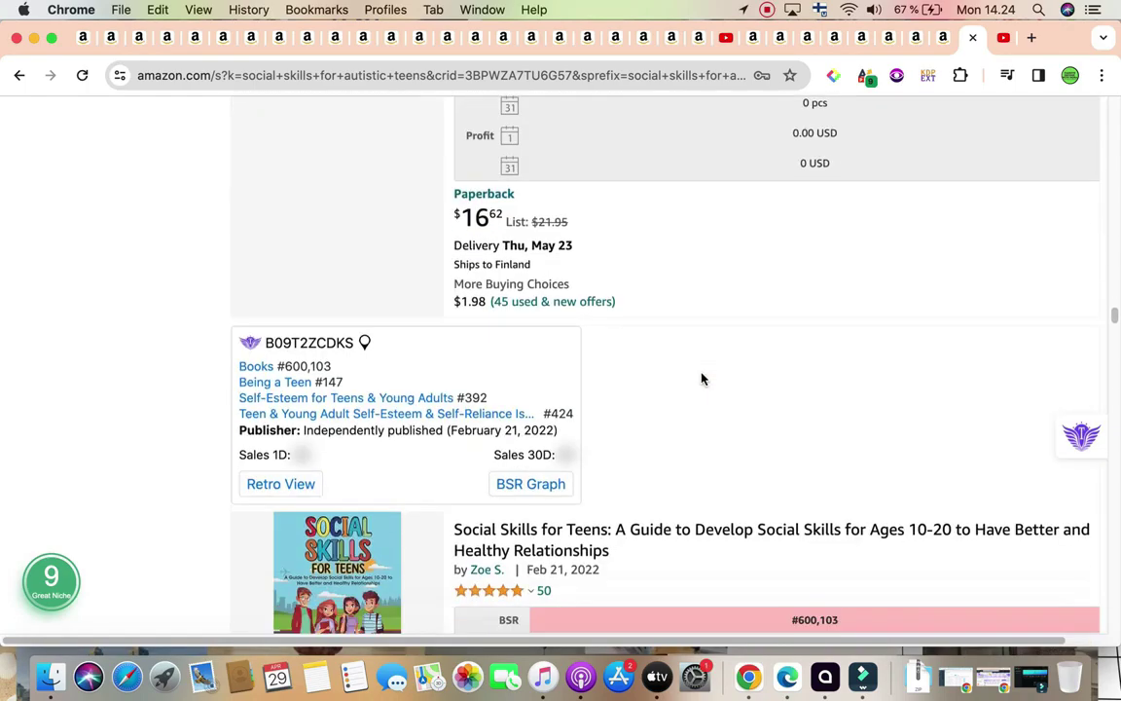
scroll(702, 379, down, 1)
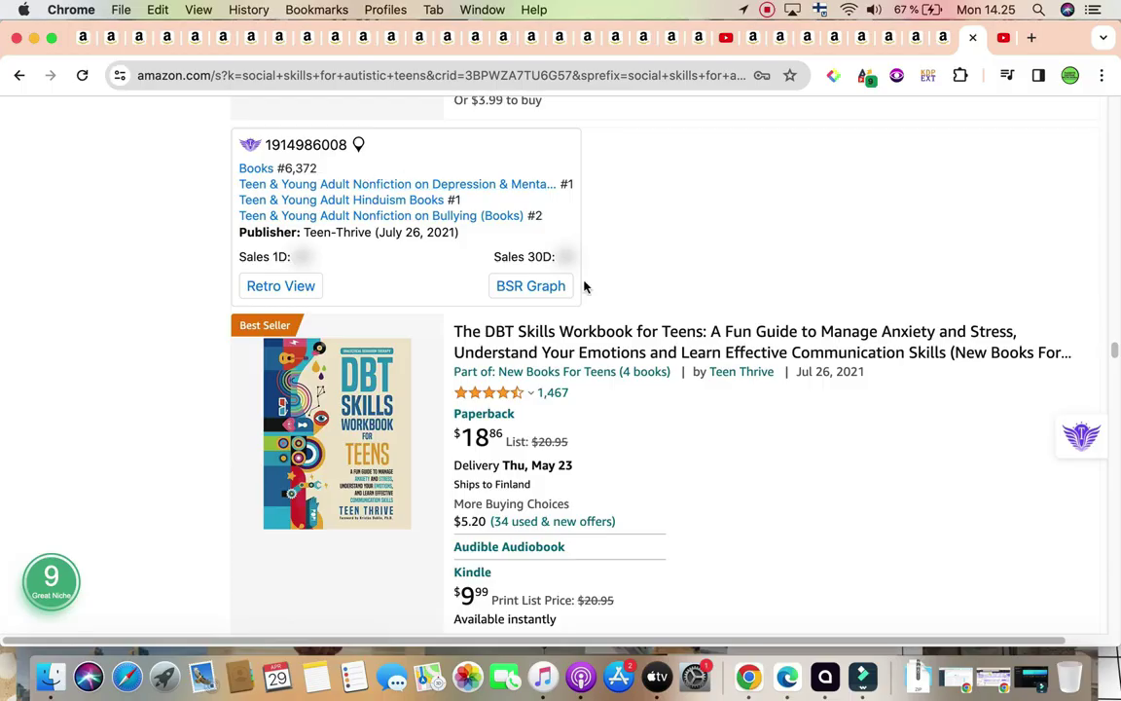
scroll(583, 283, down, 5)
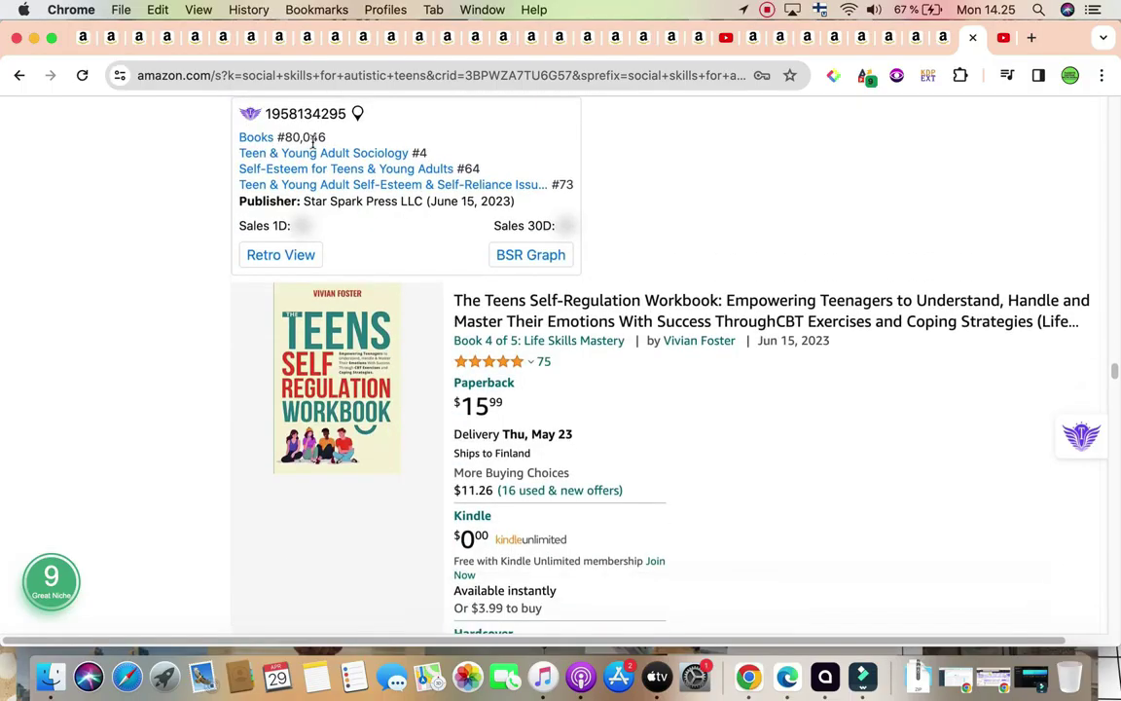
scroll(385, 117, down, 10)
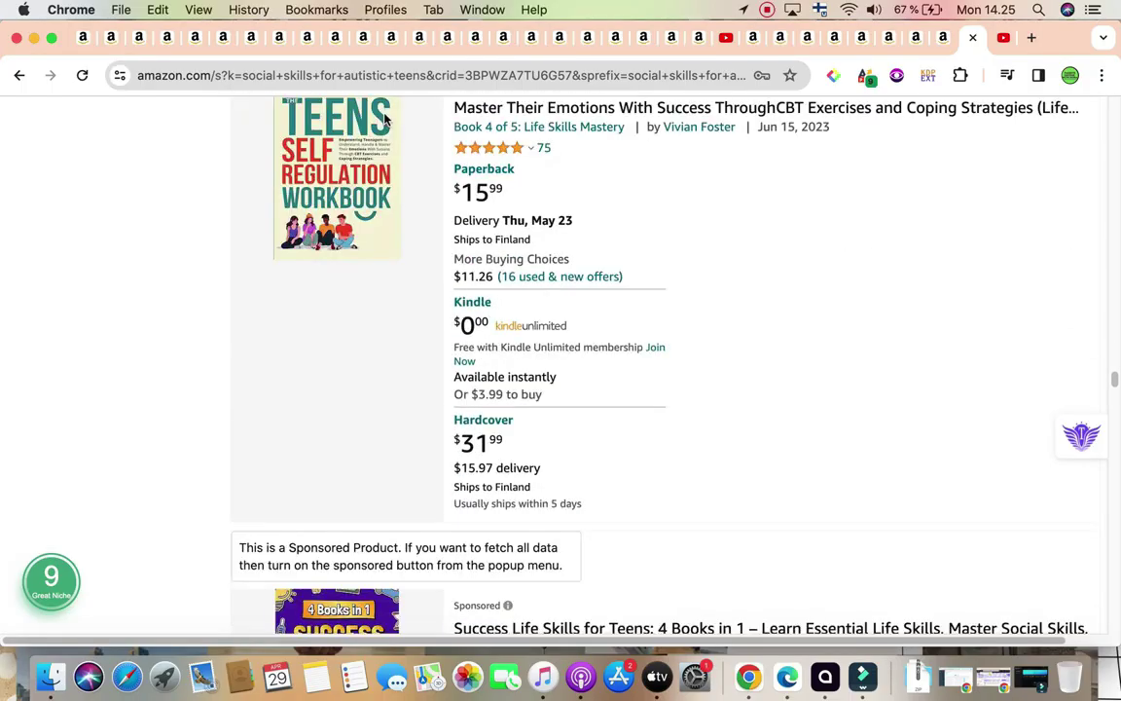
scroll(399, 194, down, 5)
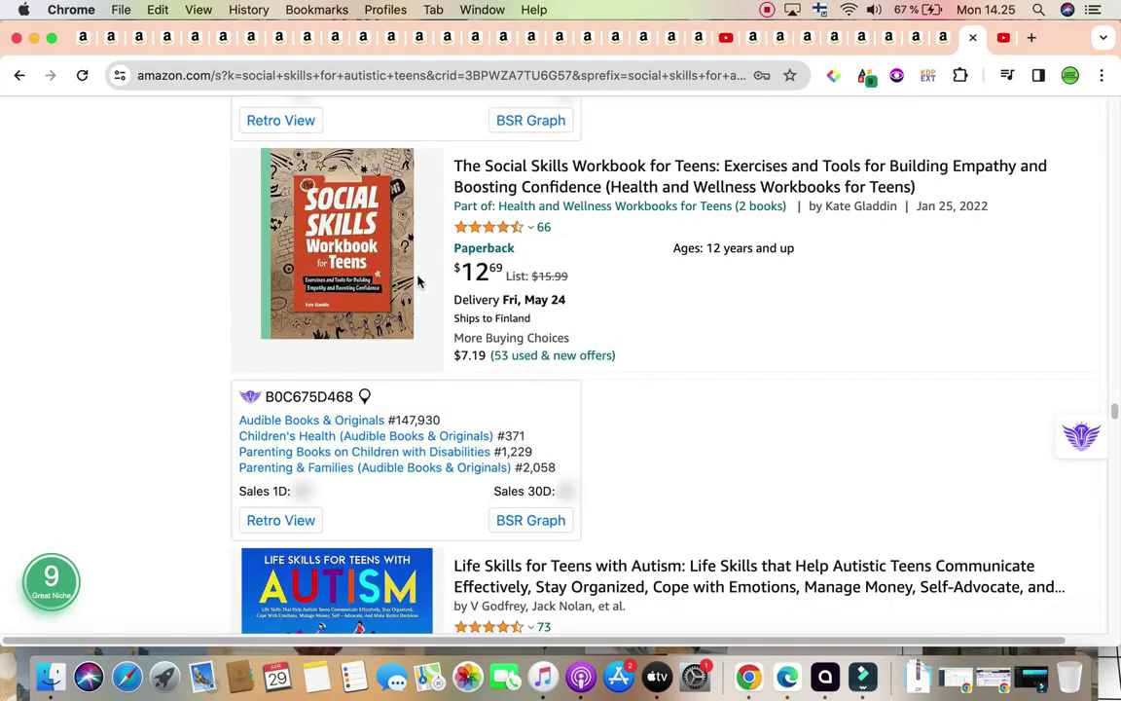
scroll(418, 280, up, 3)
scroll(779, 315, up, 20)
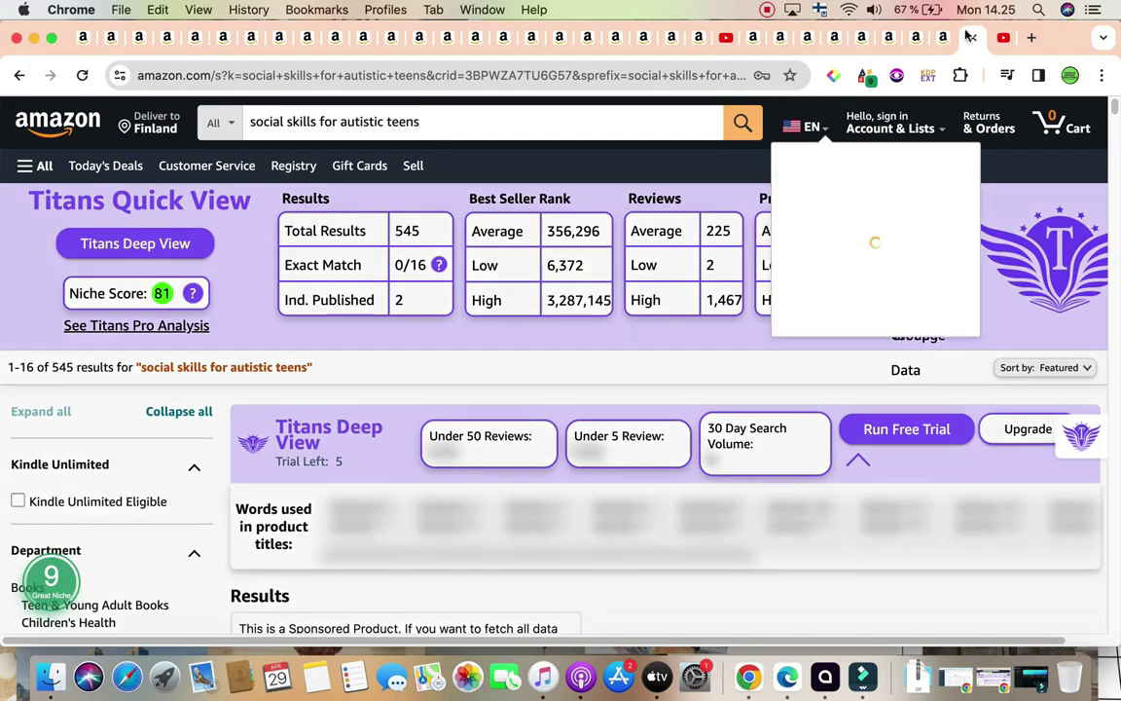
Switch to the Amazon results for "social skills for teens job skills" and review the niche metrics and first sponsored listing.
key(ctrl+shift+Tab)
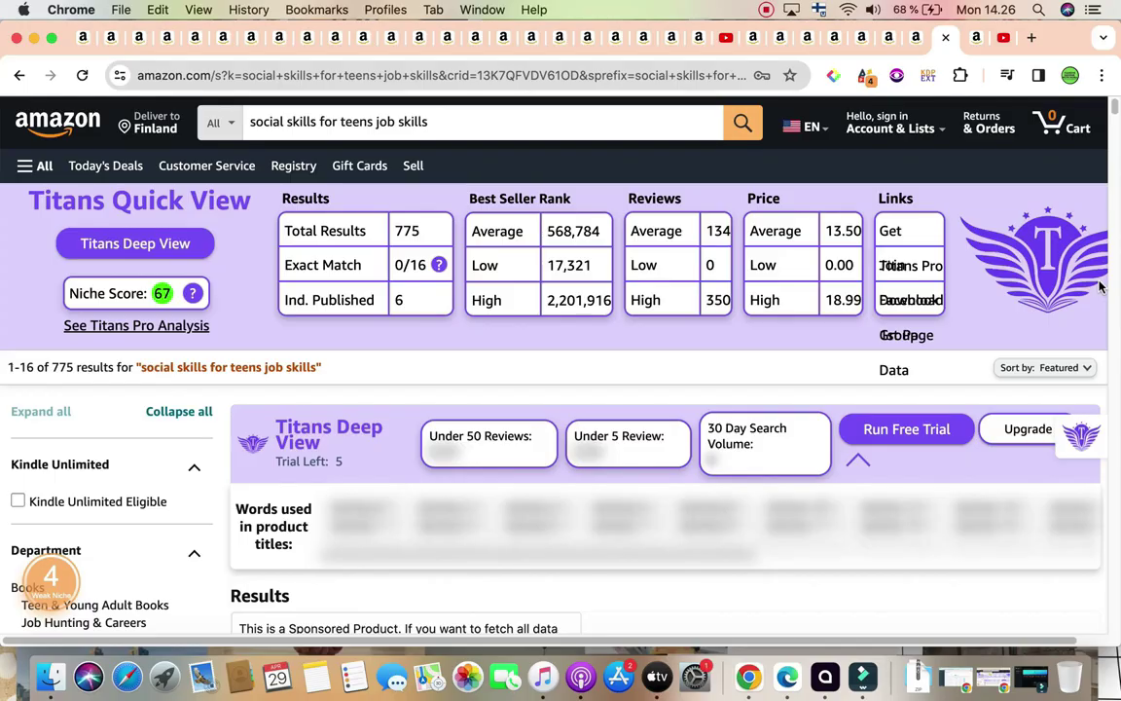
scroll(1099, 286, down, 10)
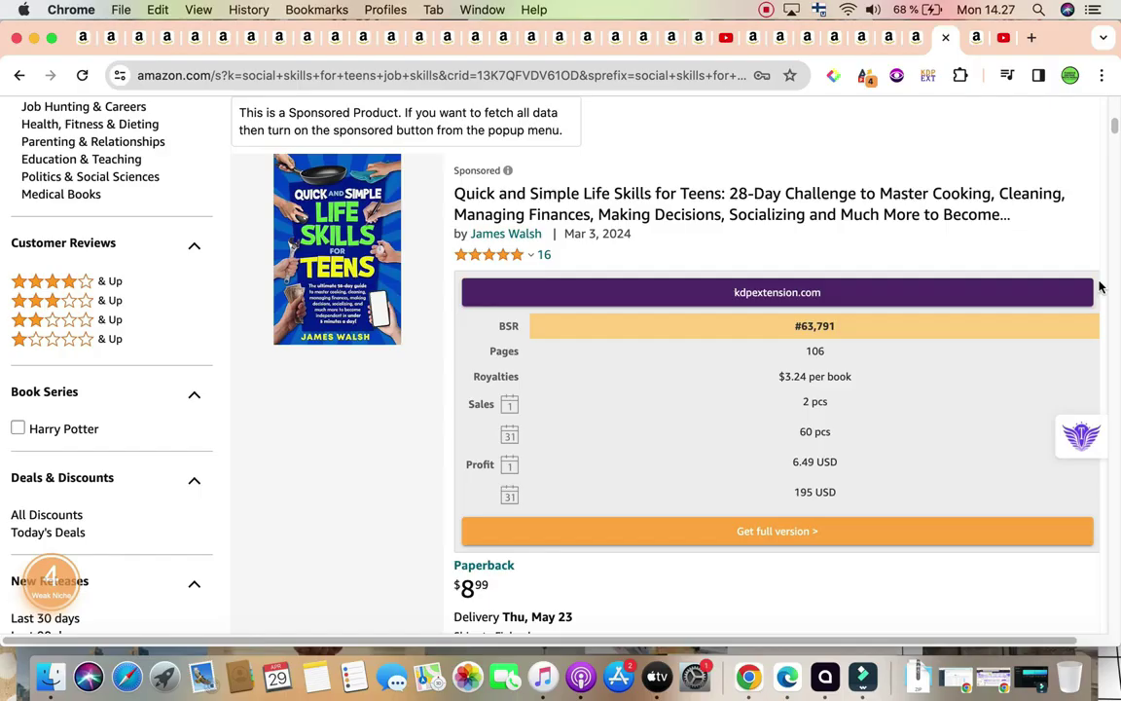
scroll(1101, 286, down, 1)
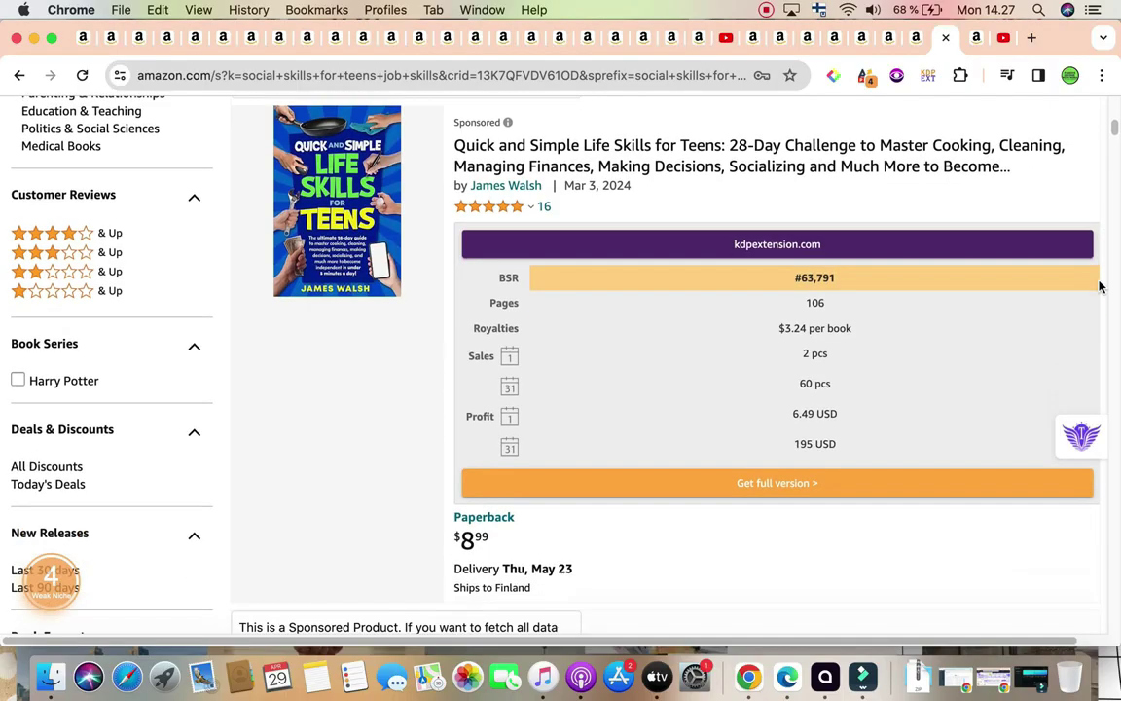
scroll(1101, 286, down, 1)
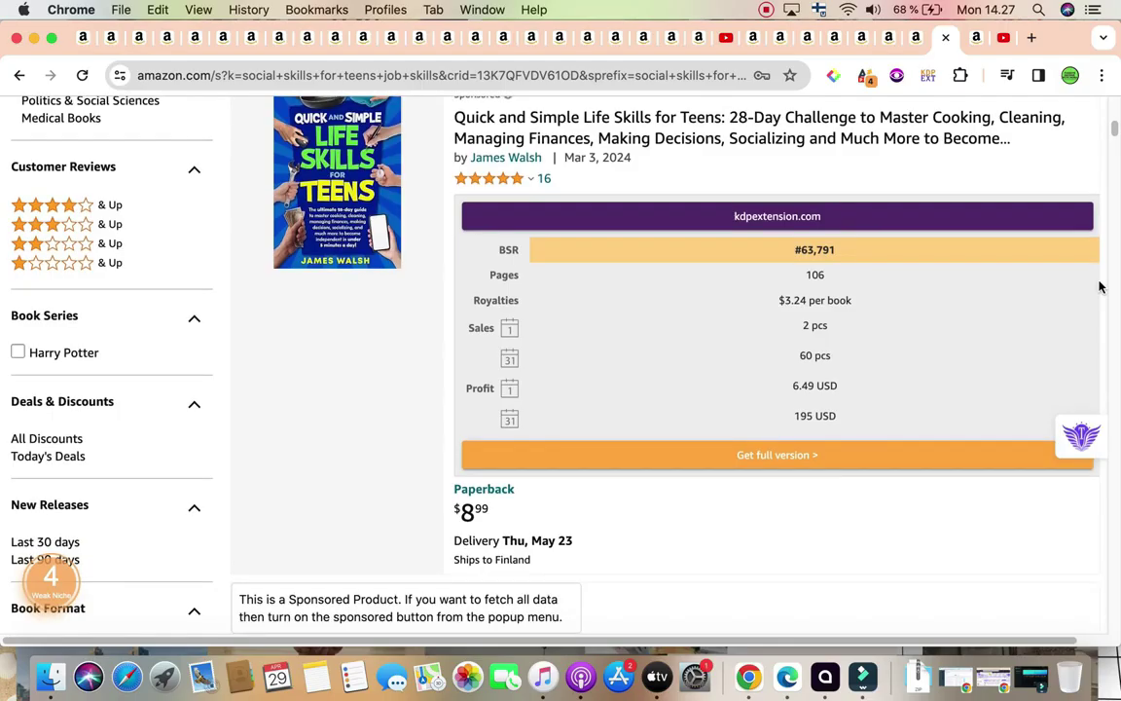
scroll(1100, 286, down, 1)
scroll(1100, 286, down, 5)
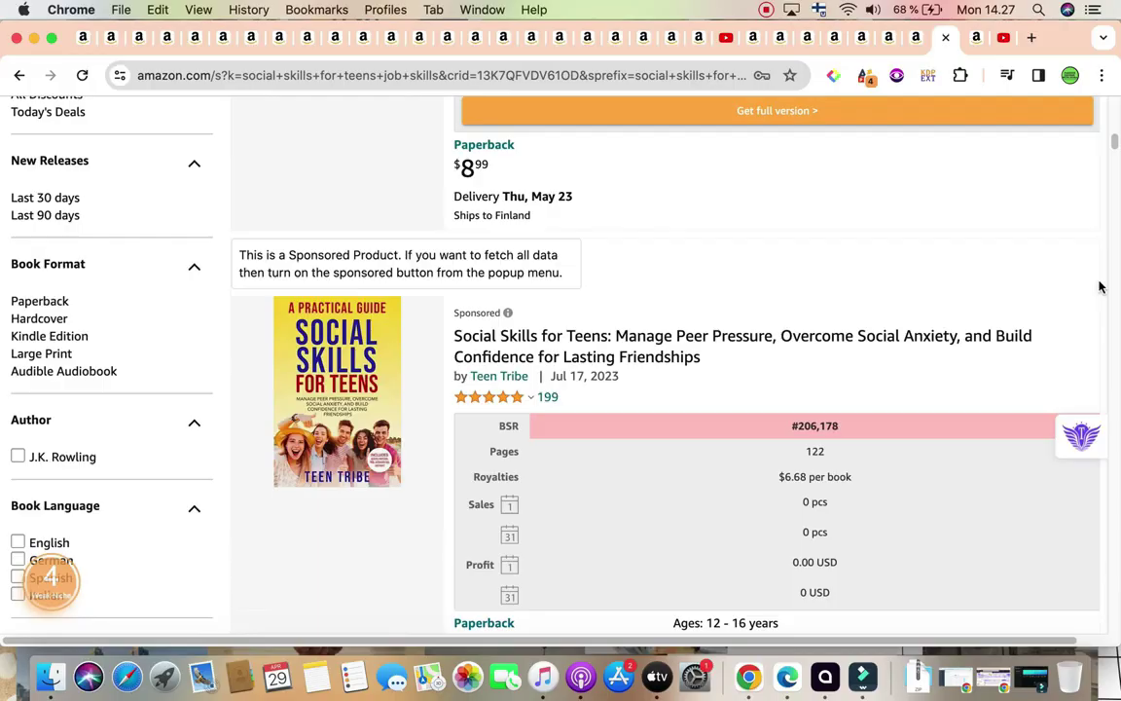
Examine the ranks and sales estimates of the job skills, vocational curriculum and job interviewing books for teens.
scroll(1101, 286, down, 10)
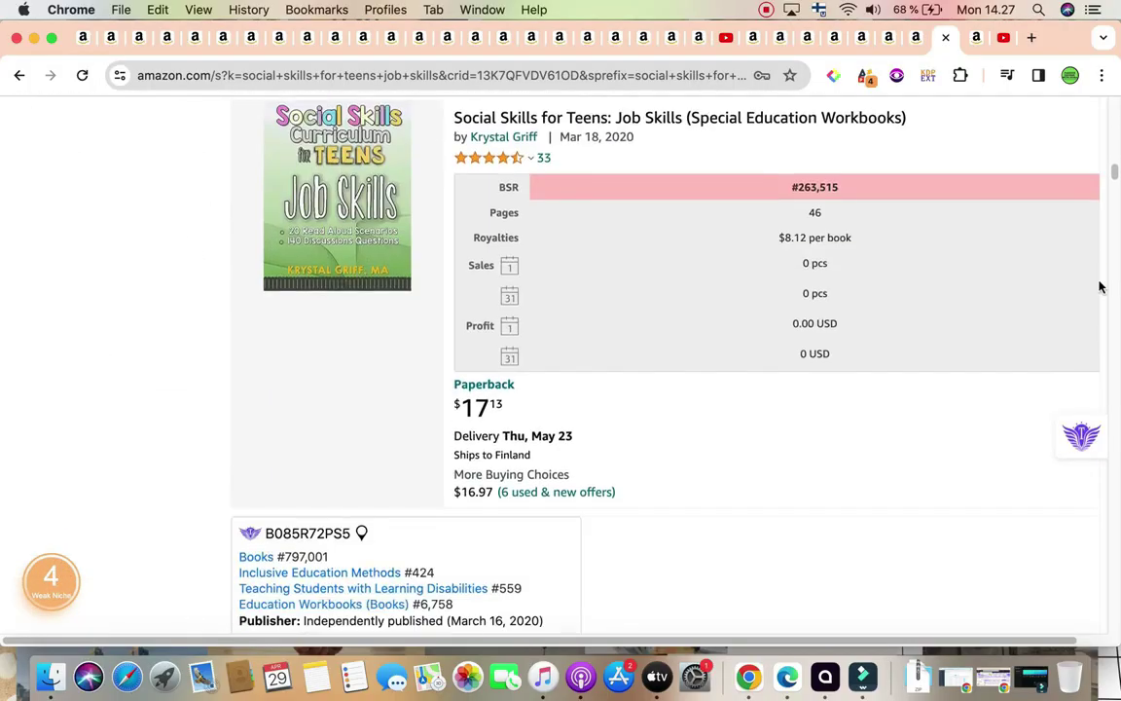
scroll(1101, 286, down, 10)
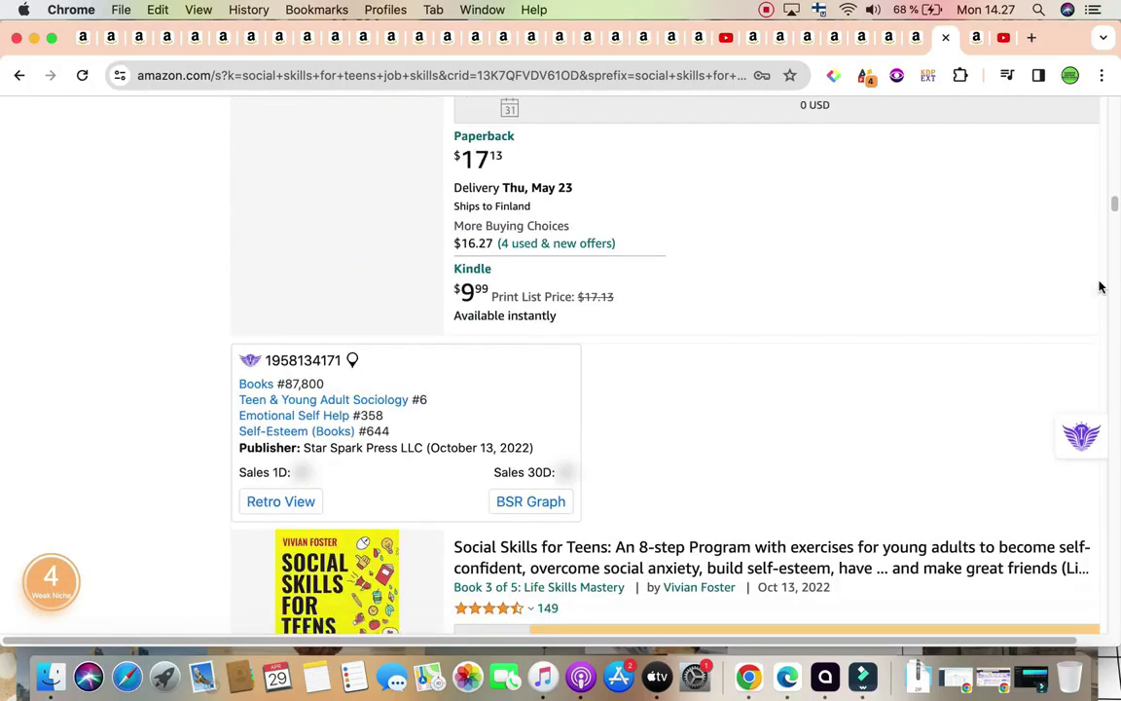
scroll(1100, 286, down, 10)
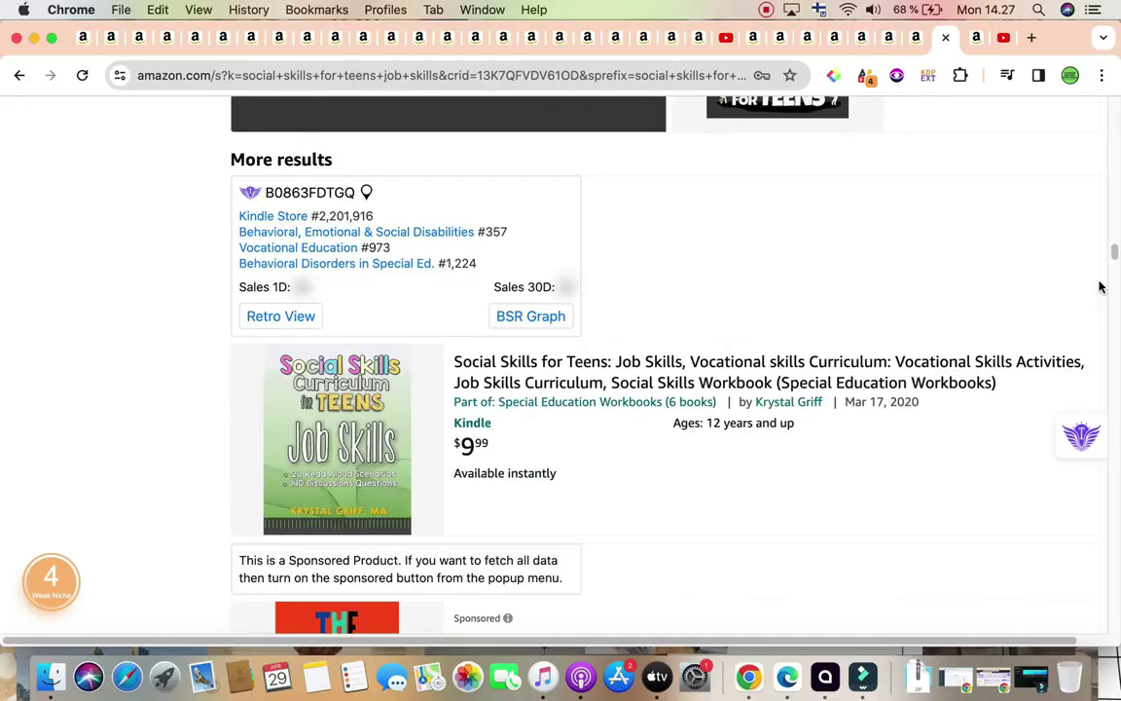
scroll(1101, 286, down, 5)
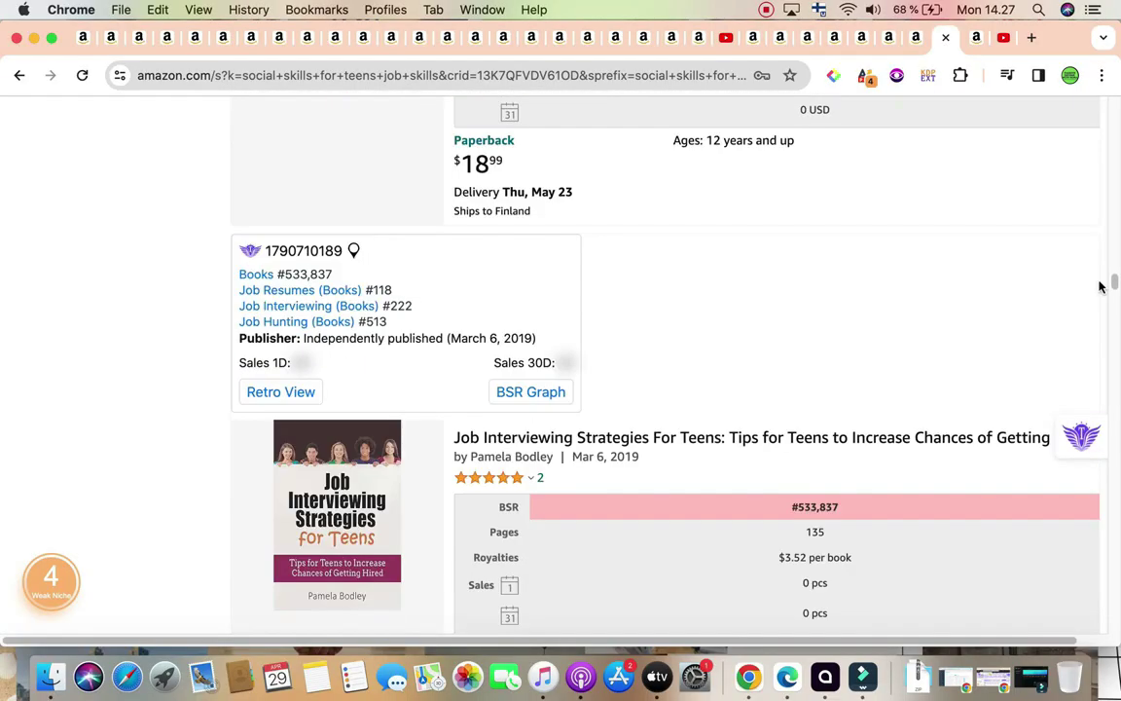
scroll(1100, 286, down, 10)
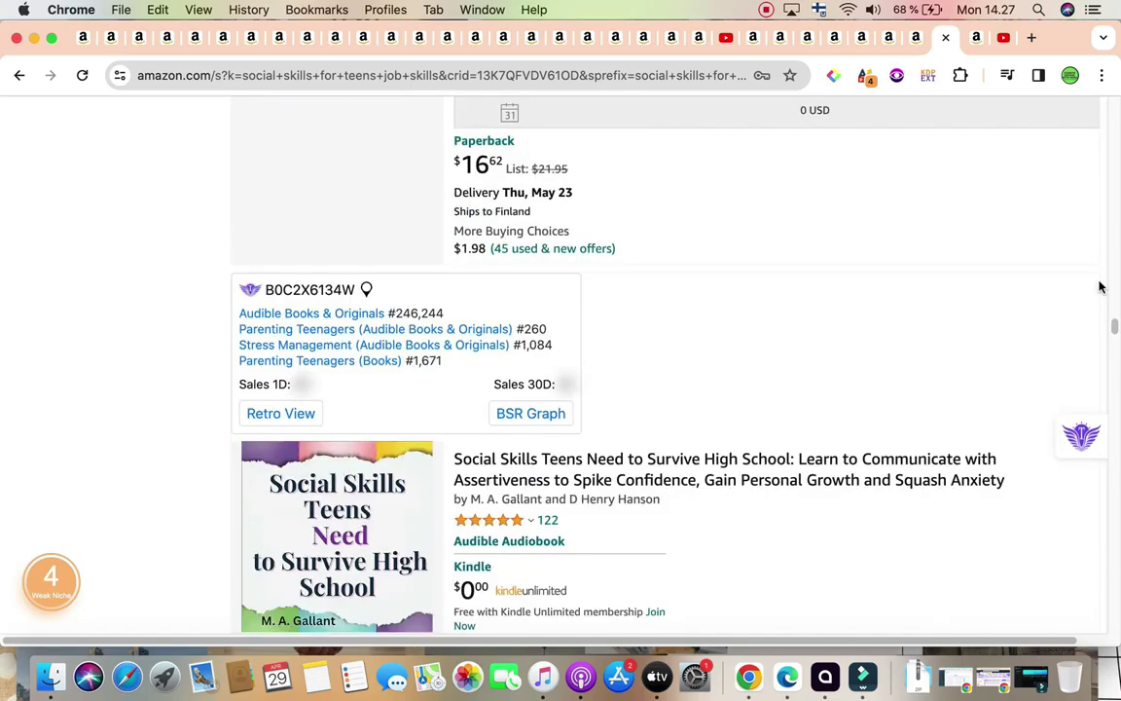
Find the best seller Life Skills for Young Adults further down the results and examine its category ranks and price.
scroll(1100, 286, down, 10)
scroll(1100, 286, down, 10)
scroll(1100, 286, down, 10)
scroll(683, 182, up, 1)
scroll(261, 155, up, 1)
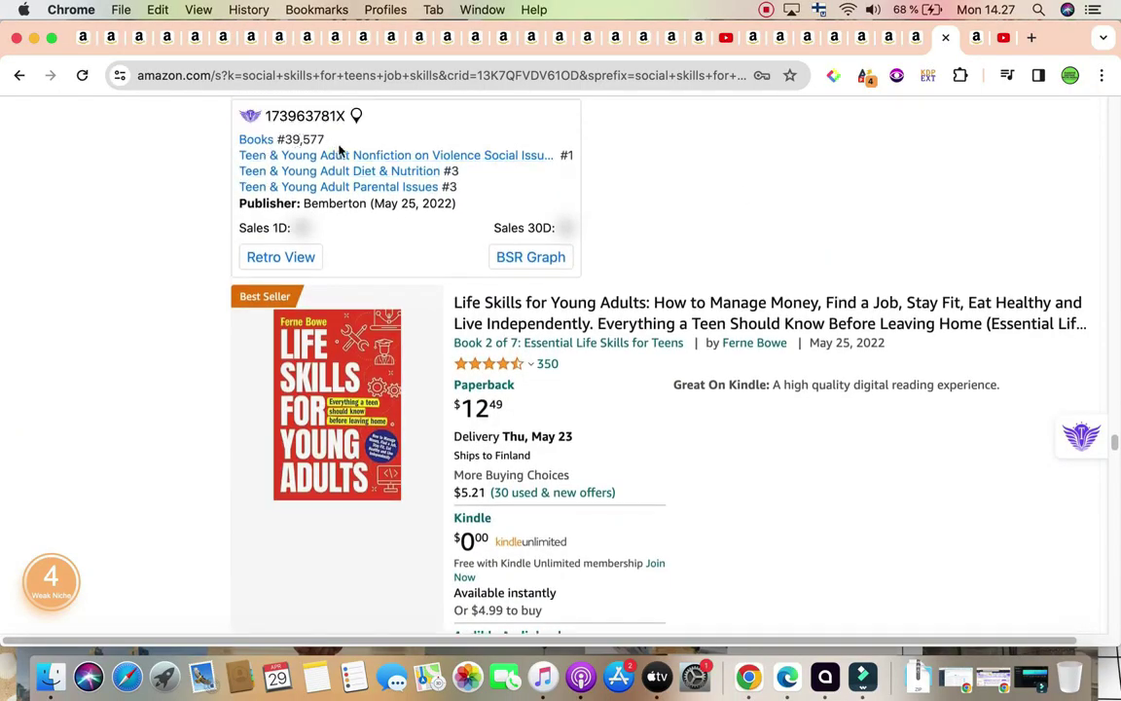
scroll(614, 260, down, 1)
scroll(614, 259, down, 5)
scroll(614, 260, up, 3)
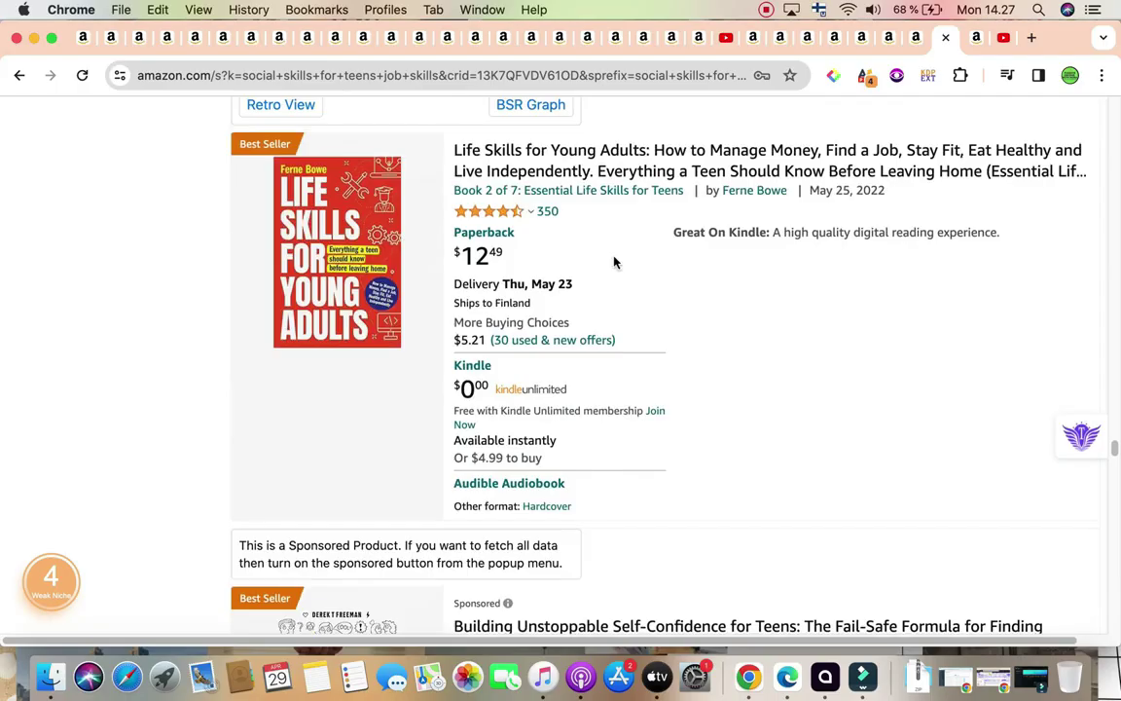
Examine the ranks of Career Planning for Teens and The Social Teen, skim the remaining job skills listings, and return to the summary metrics.
scroll(614, 261, down, 15)
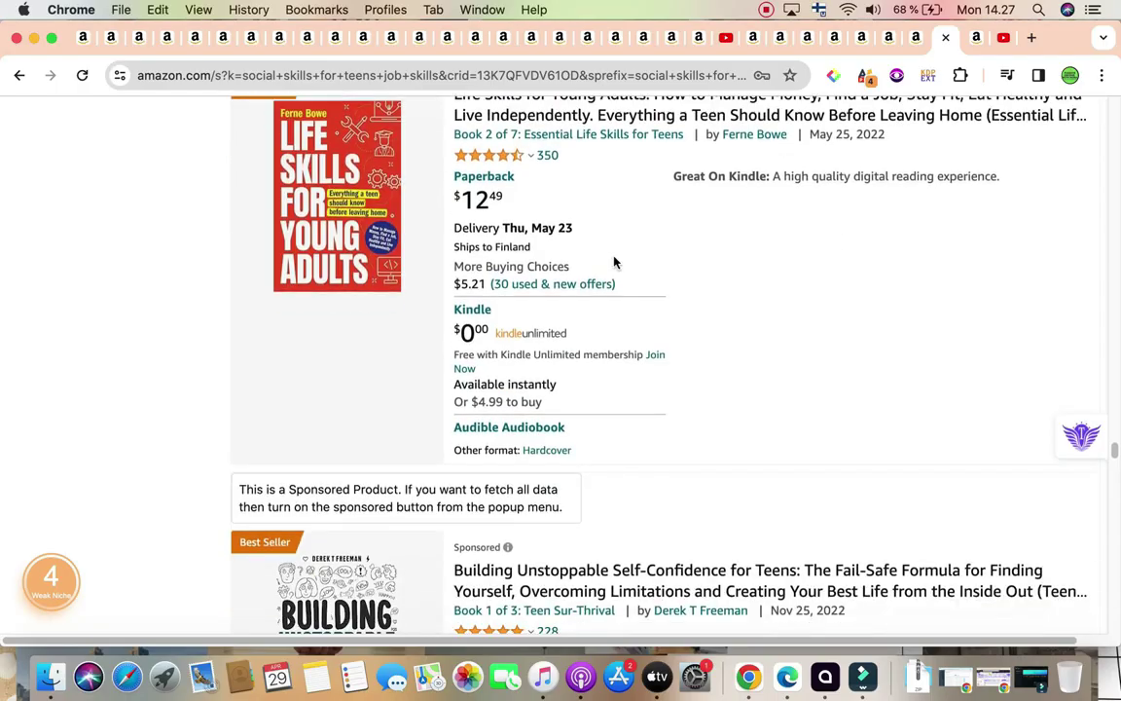
scroll(614, 261, up, 1)
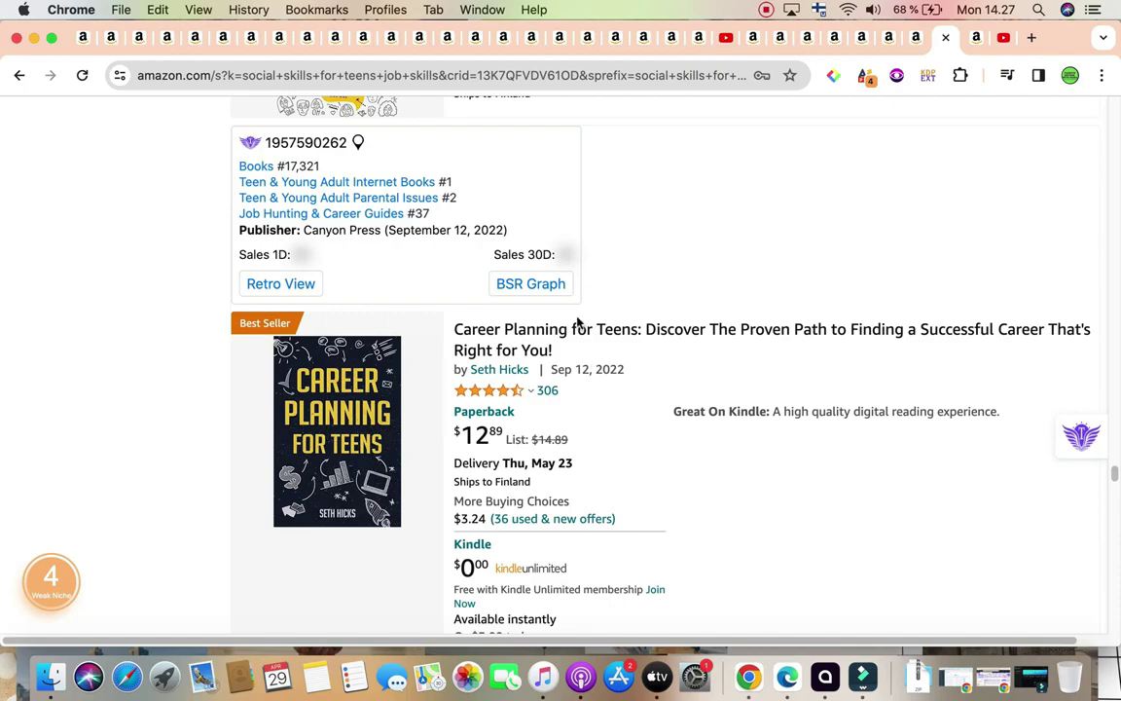
scroll(577, 322, down, 2)
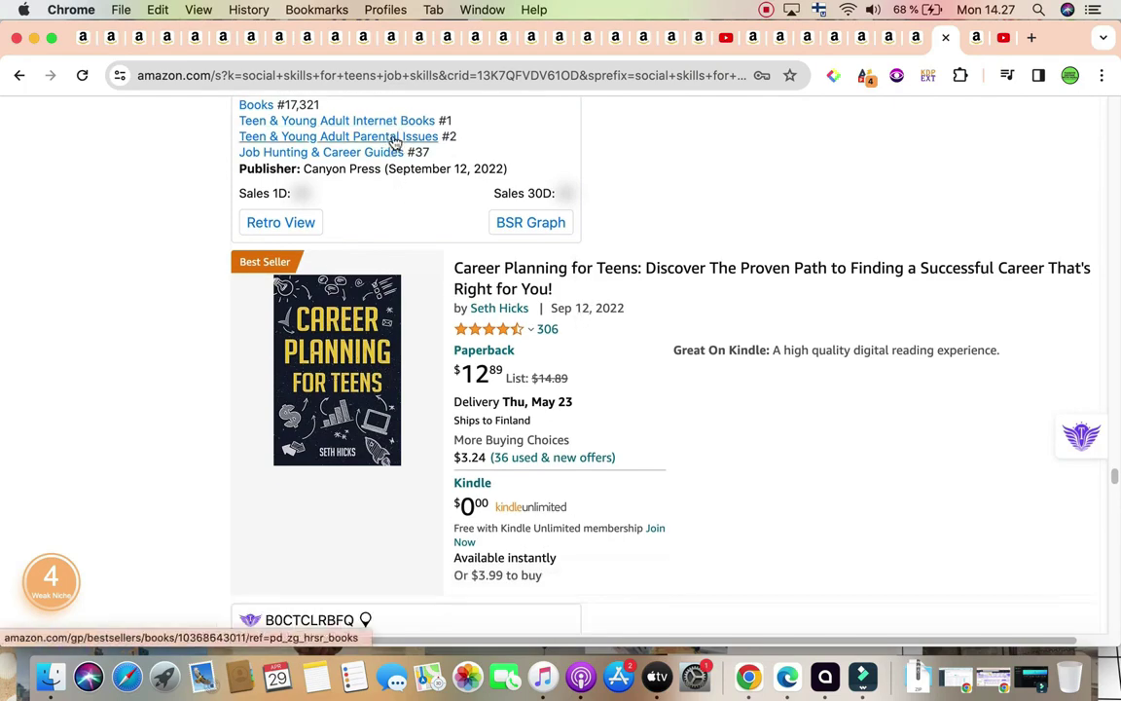
scroll(440, 246, down, 8)
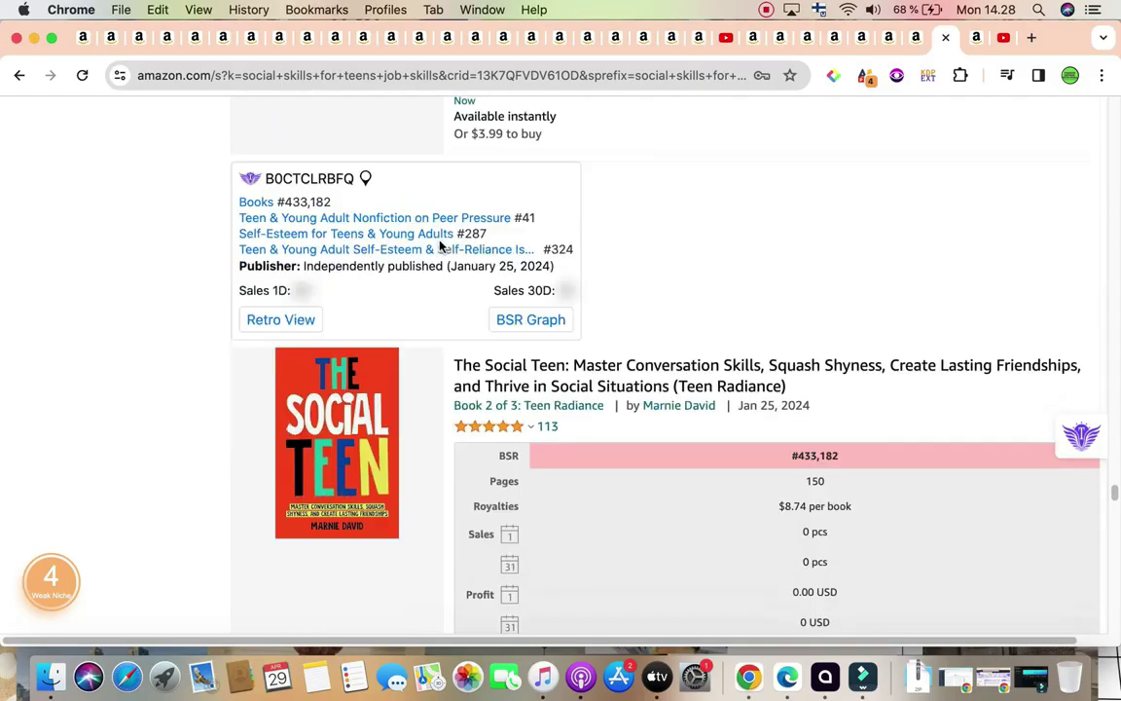
scroll(440, 246, down, 15)
scroll(439, 246, down, 20)
scroll(439, 246, up, 20)
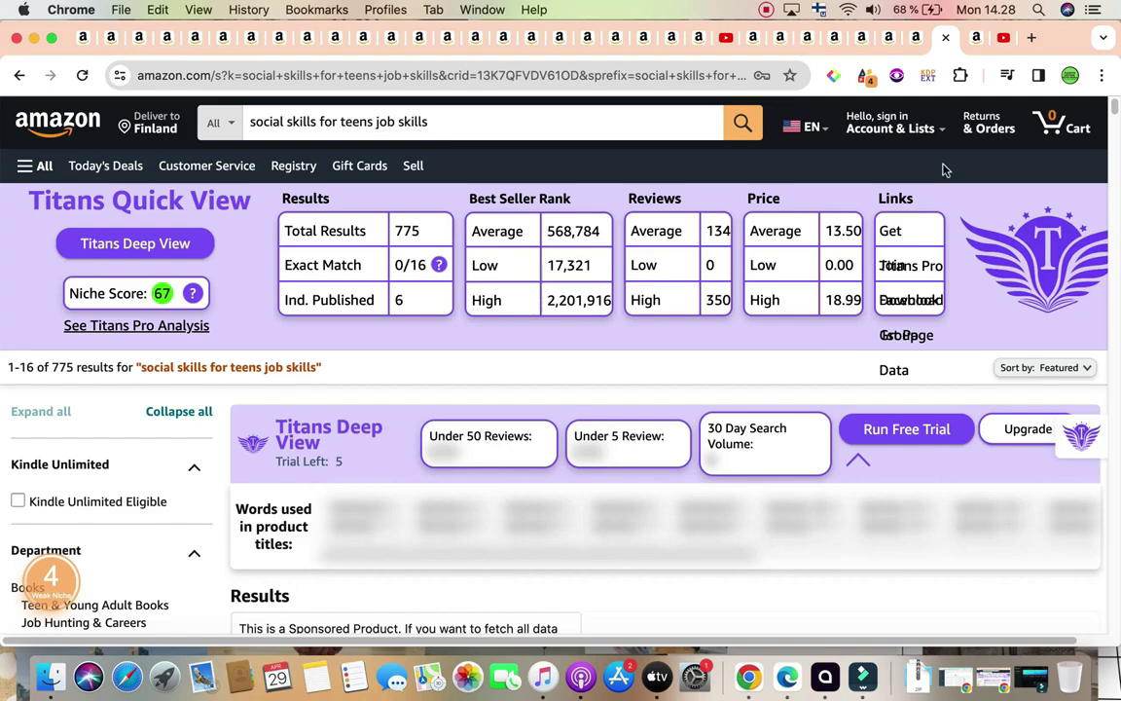
Switch to the Amazon results for "social skills for teens games" and review the niche score, result count and average best seller rank.
click(917, 37)
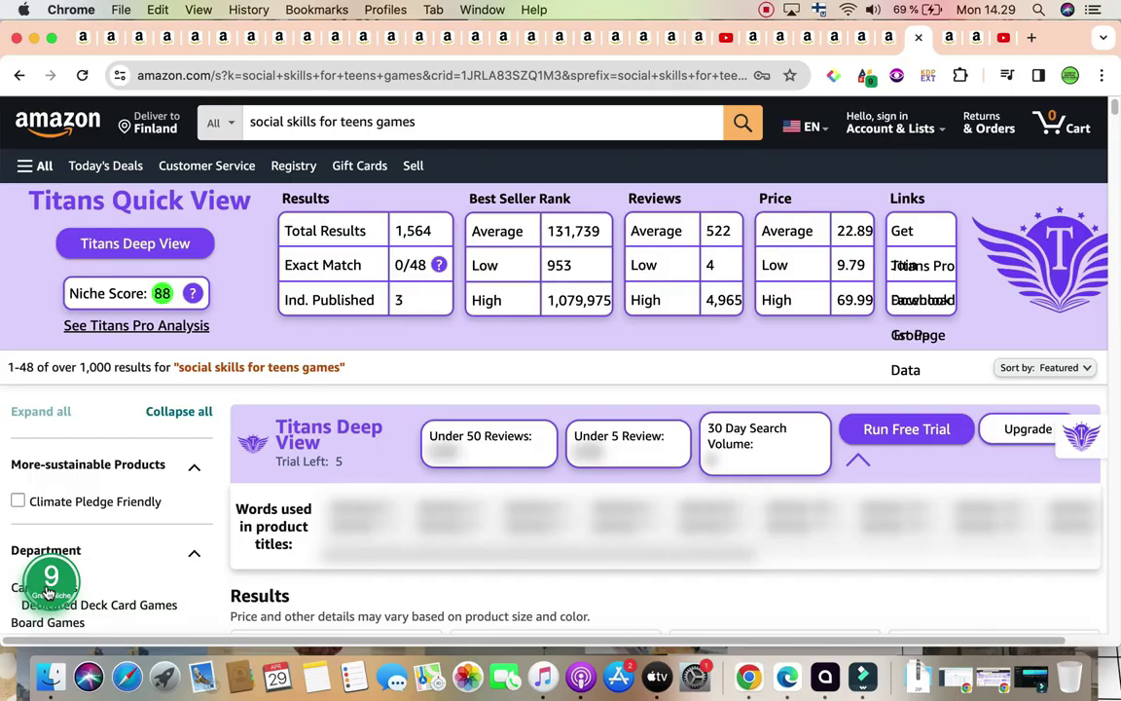
click(440, 229)
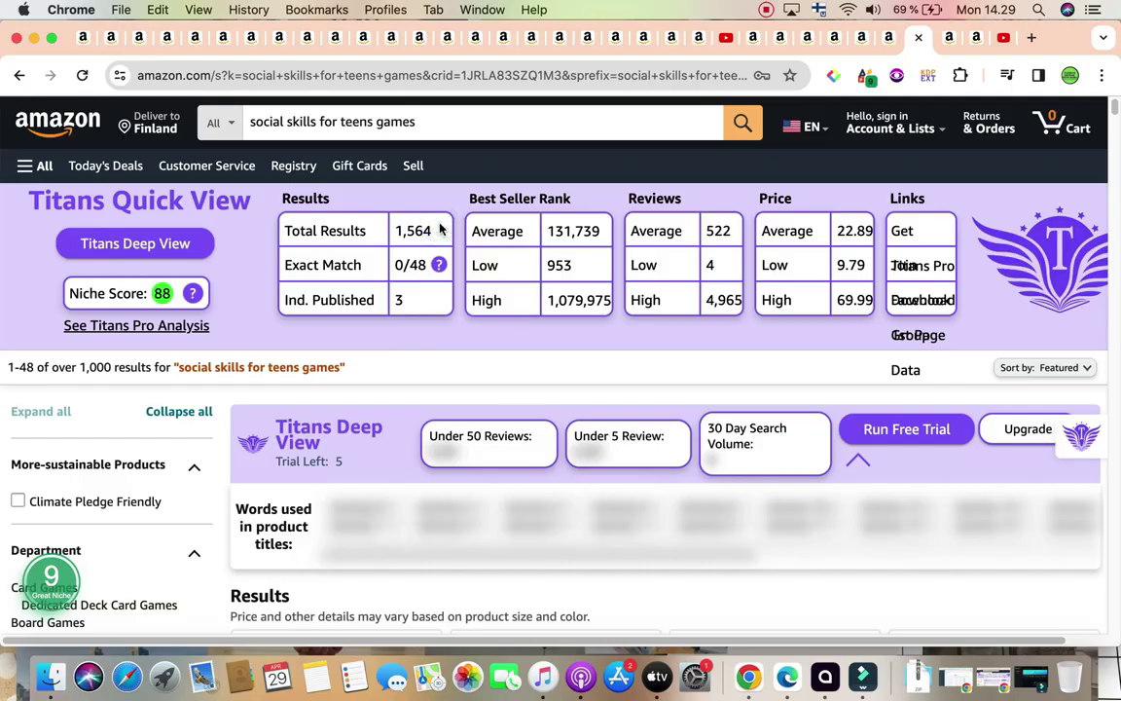
click(528, 233)
scroll(749, 358, down, 5)
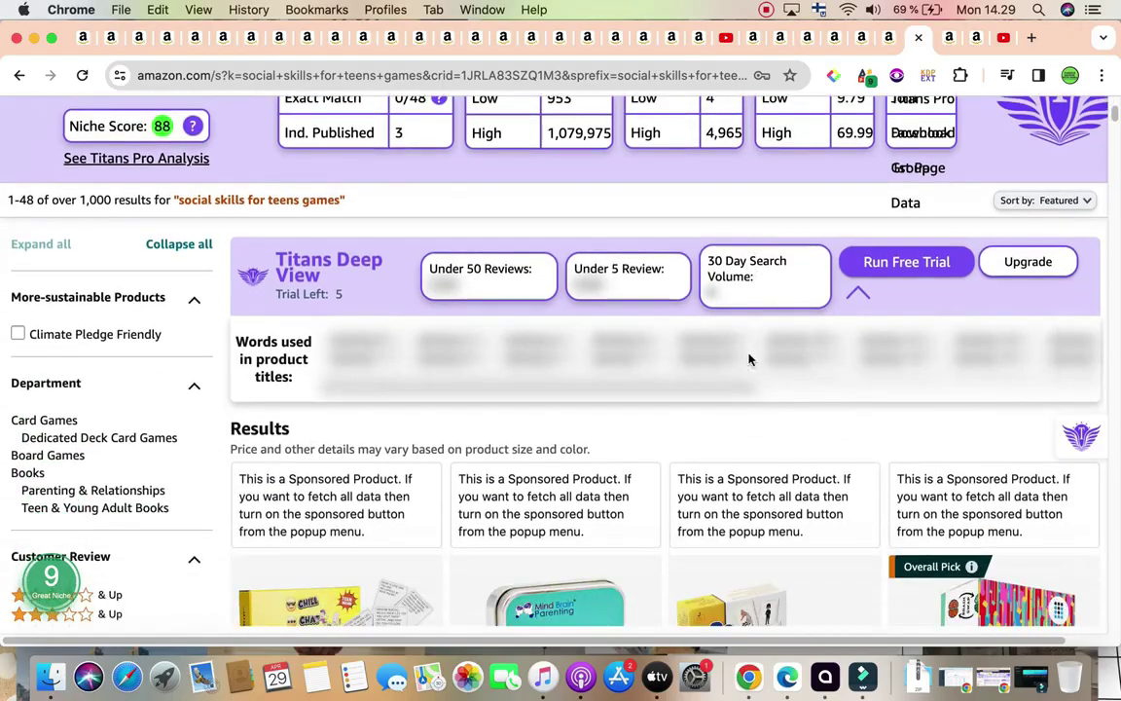
Browse the social skills card and board game listings, comparing their Toys & Games ranks, prices and monthly purchases.
scroll(748, 358, down, 10)
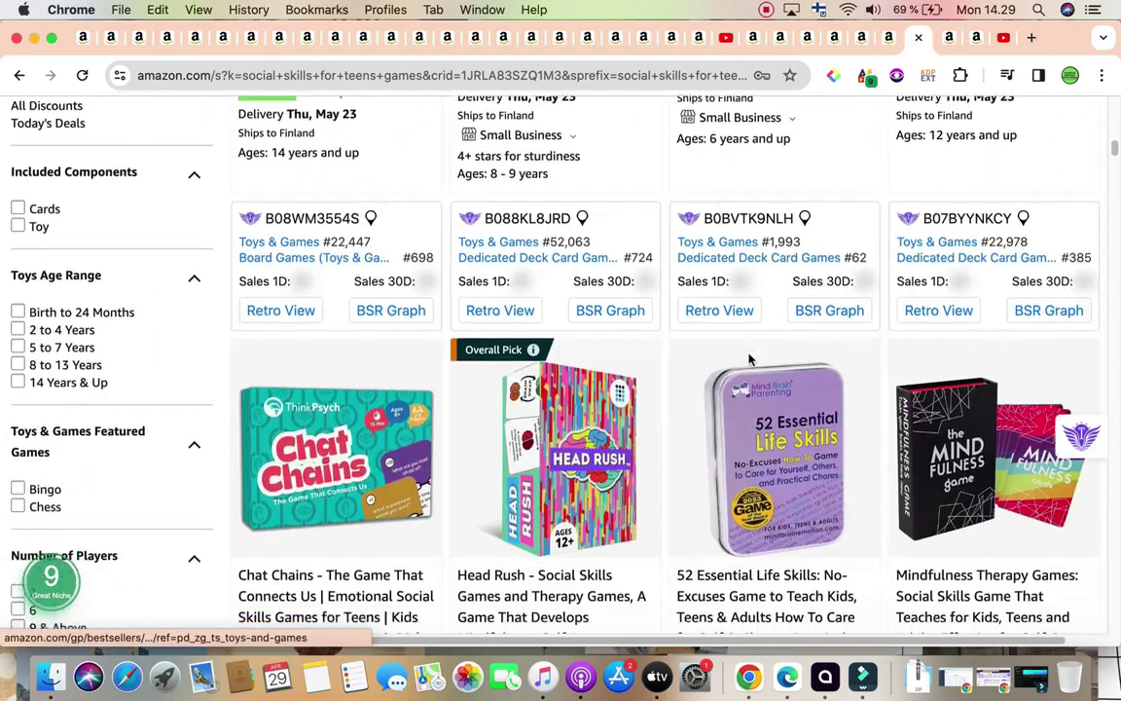
mouse_move(749, 360)
scroll(748, 360, down, 5)
scroll(748, 360, up, 5)
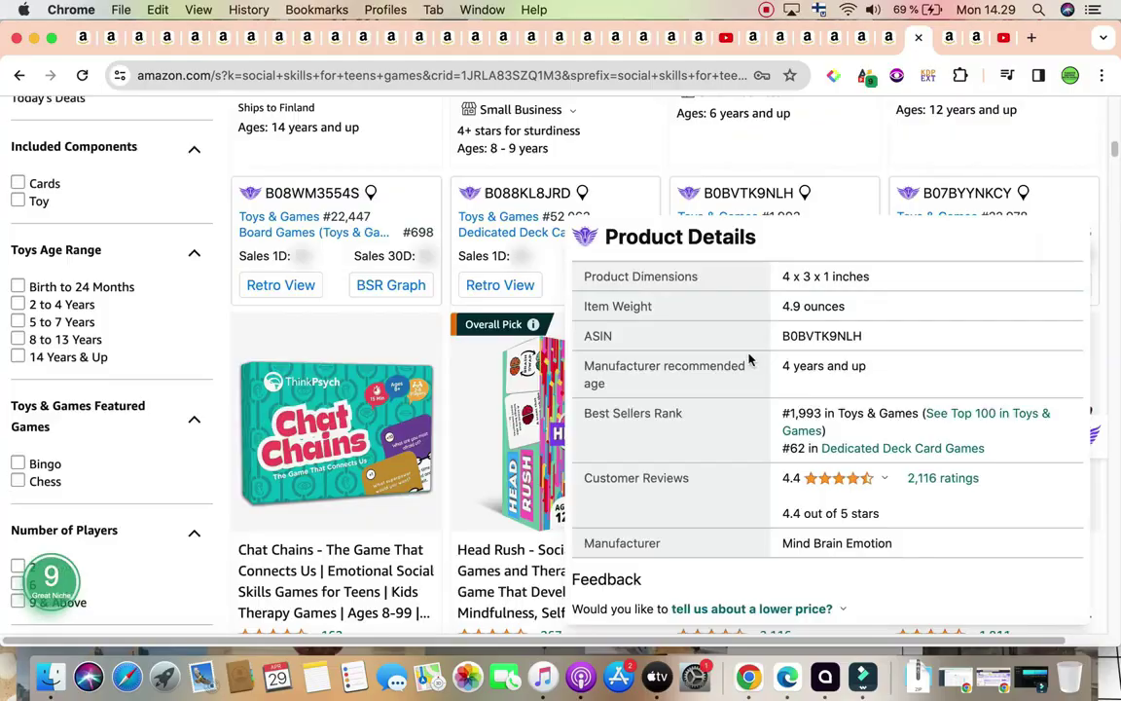
scroll(666, 342, down, 15)
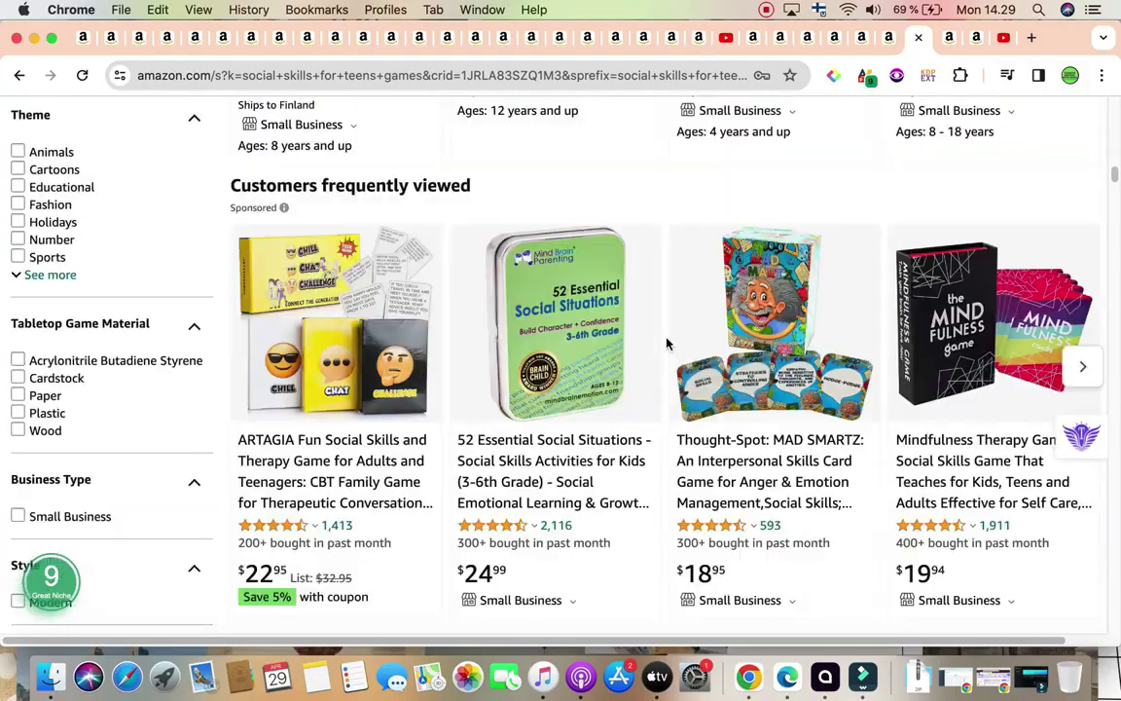
scroll(665, 343, down, 10)
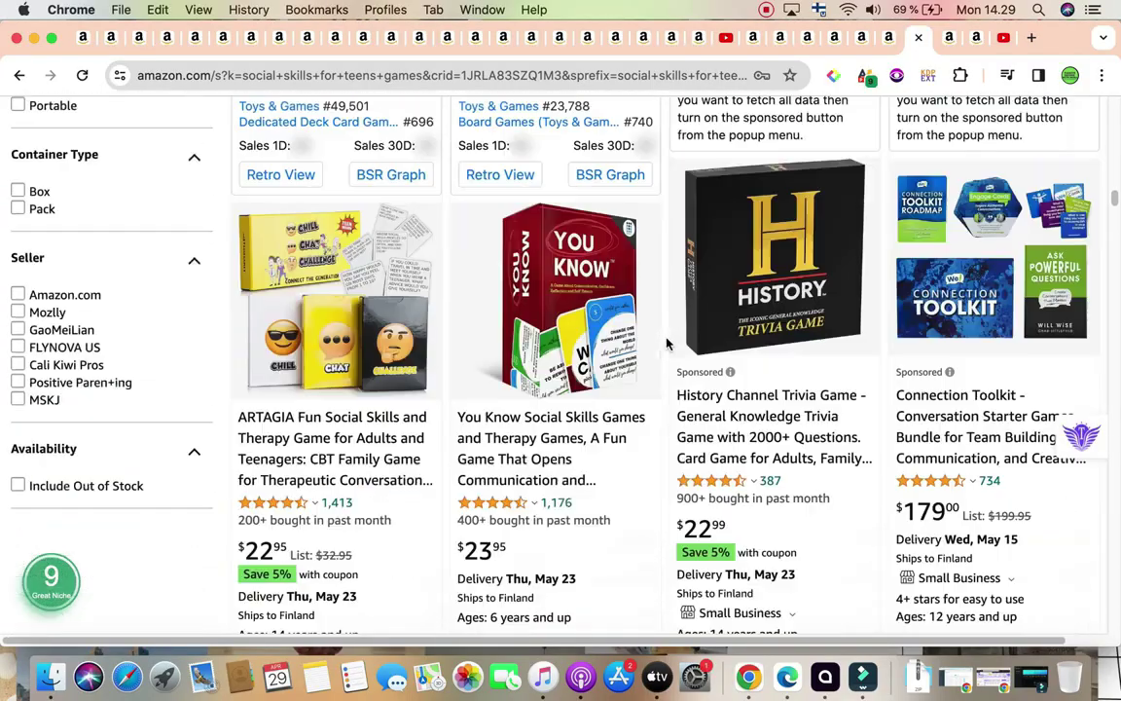
scroll(665, 343, down, 15)
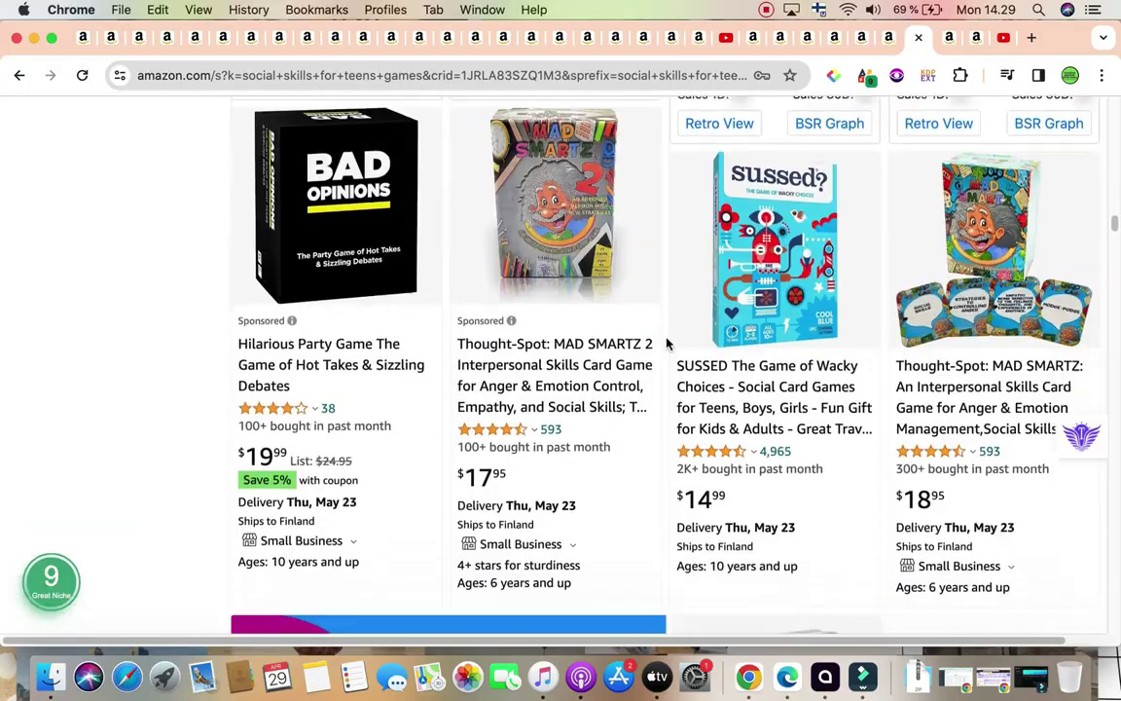
Examine the rank, ratings and price of the eeBoo What's Going on Here? conversation flashcards.
scroll(141, 402, up, 5)
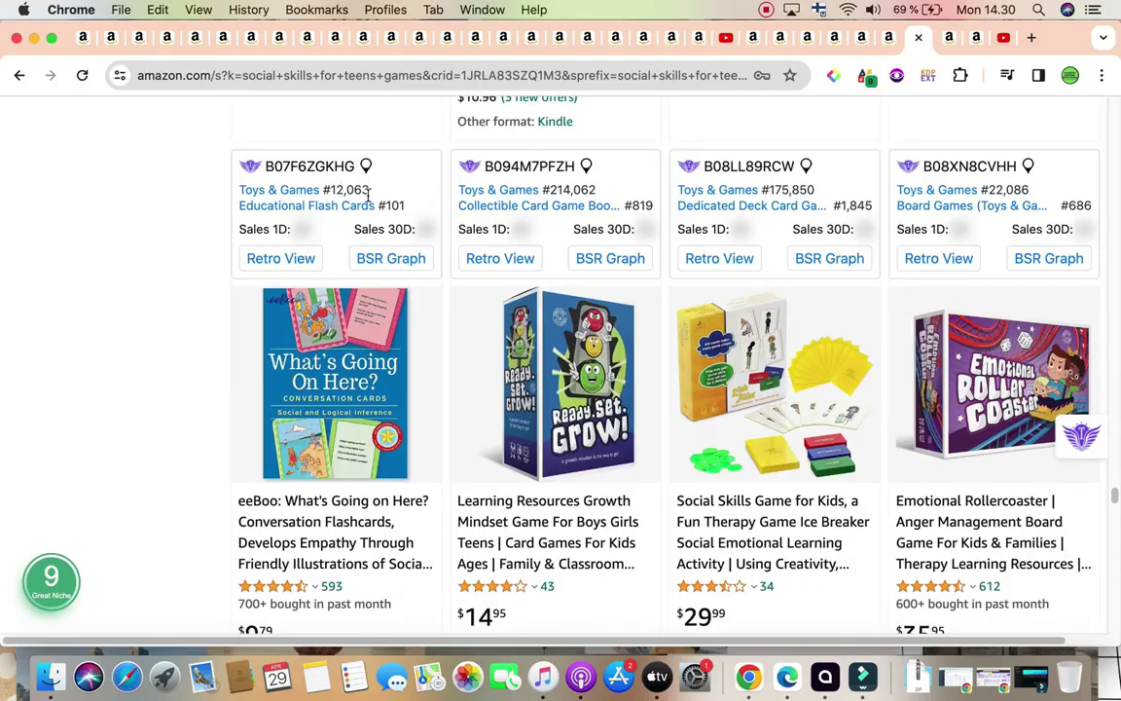
scroll(13, 480, down, 3)
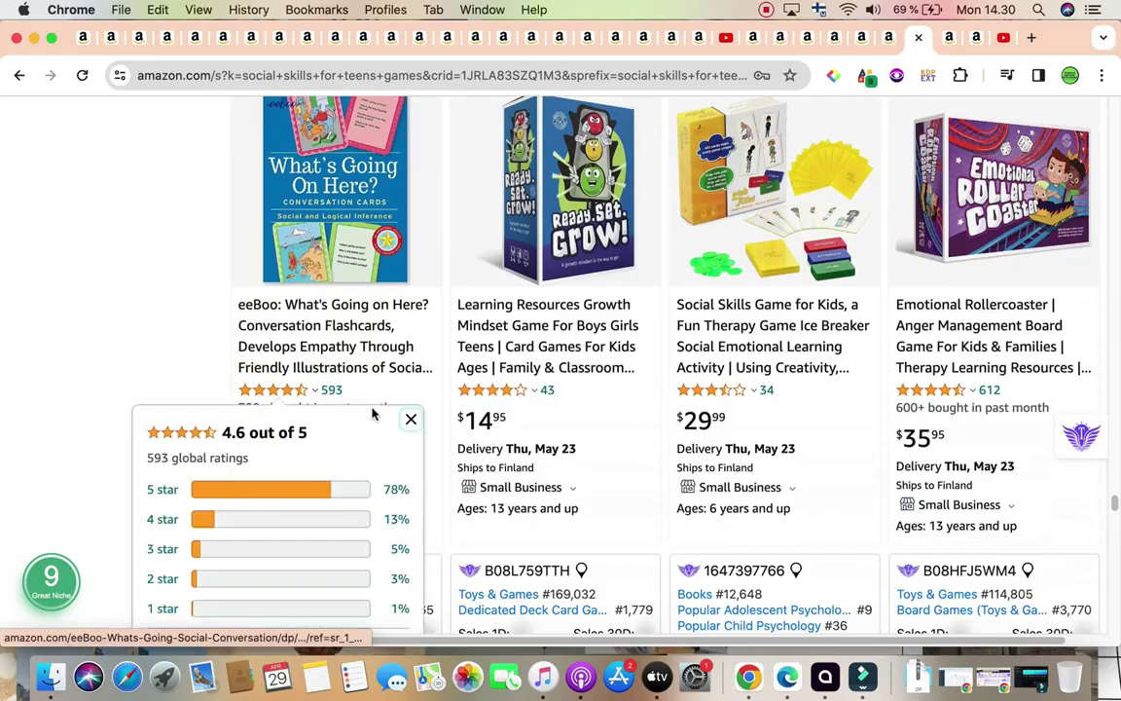
scroll(442, 307, down, 1)
scroll(150, 342, down, 3)
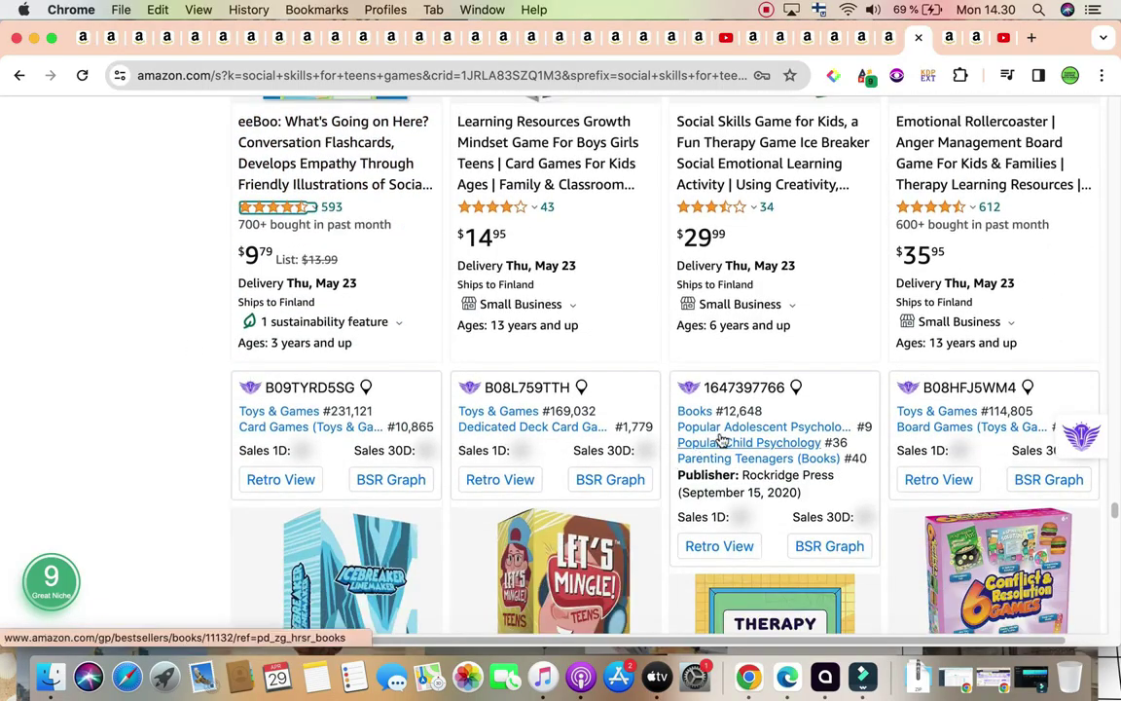
Examine the category ranks, sales and profit estimates of the Therapy Games for Teens book and glance at the listings below it.
scroll(760, 496, down, 4)
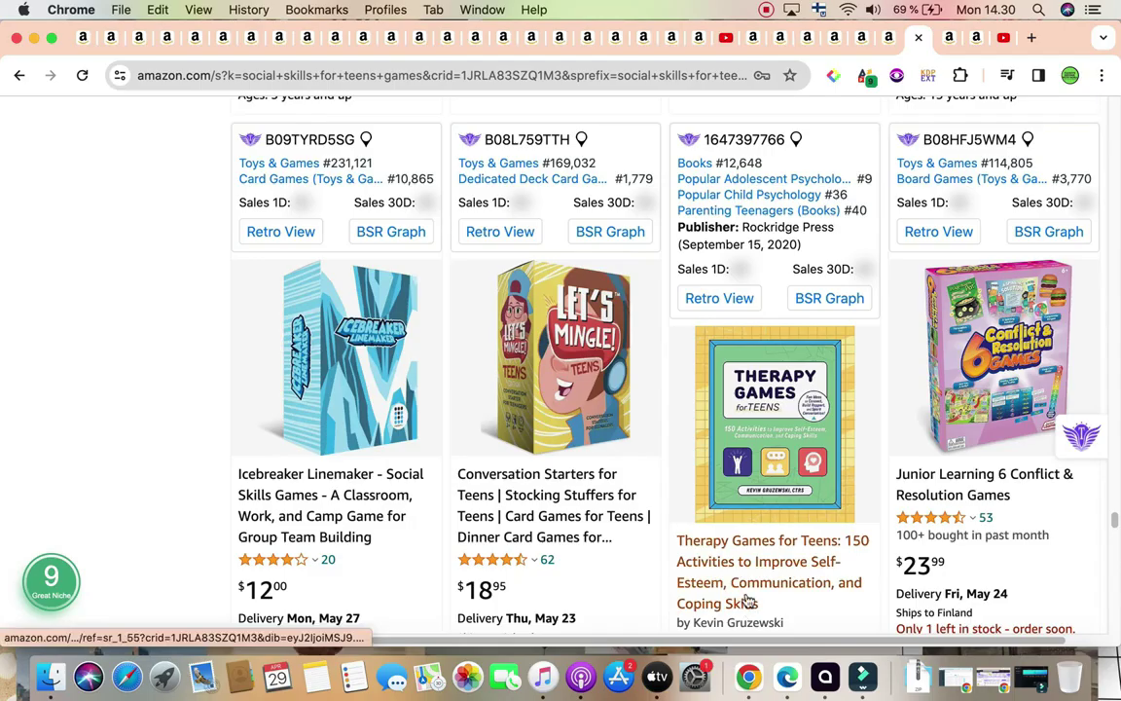
scroll(751, 538, down, 5)
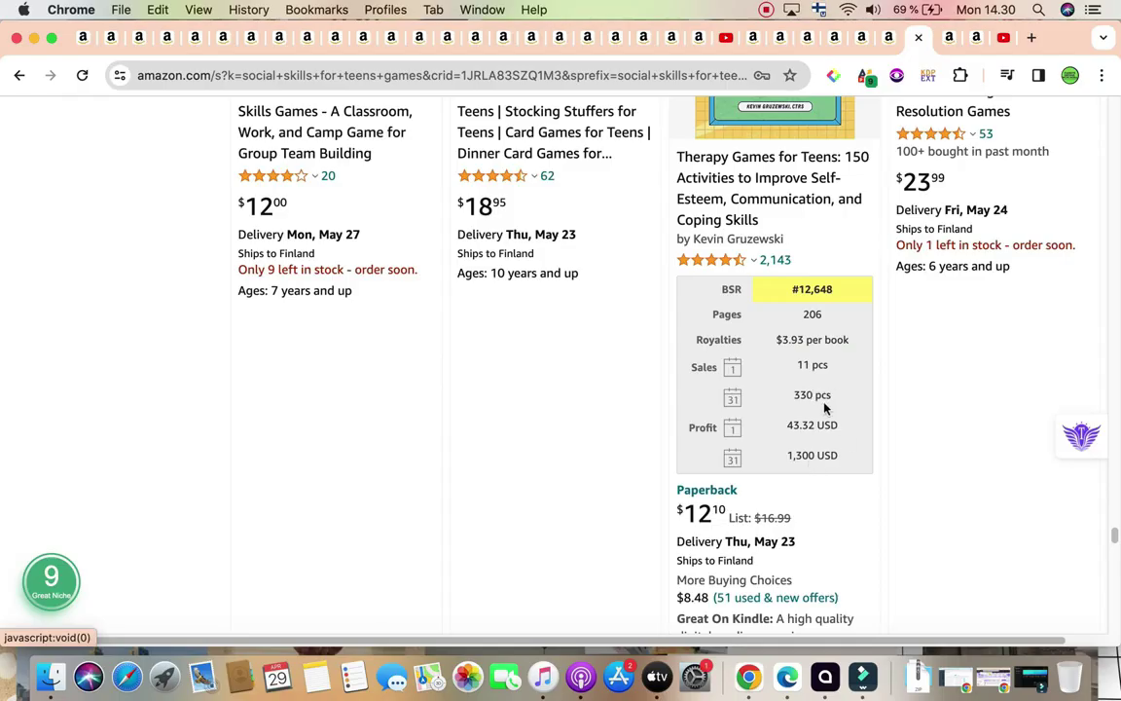
scroll(826, 395, down, 1)
scroll(826, 395, down, 10)
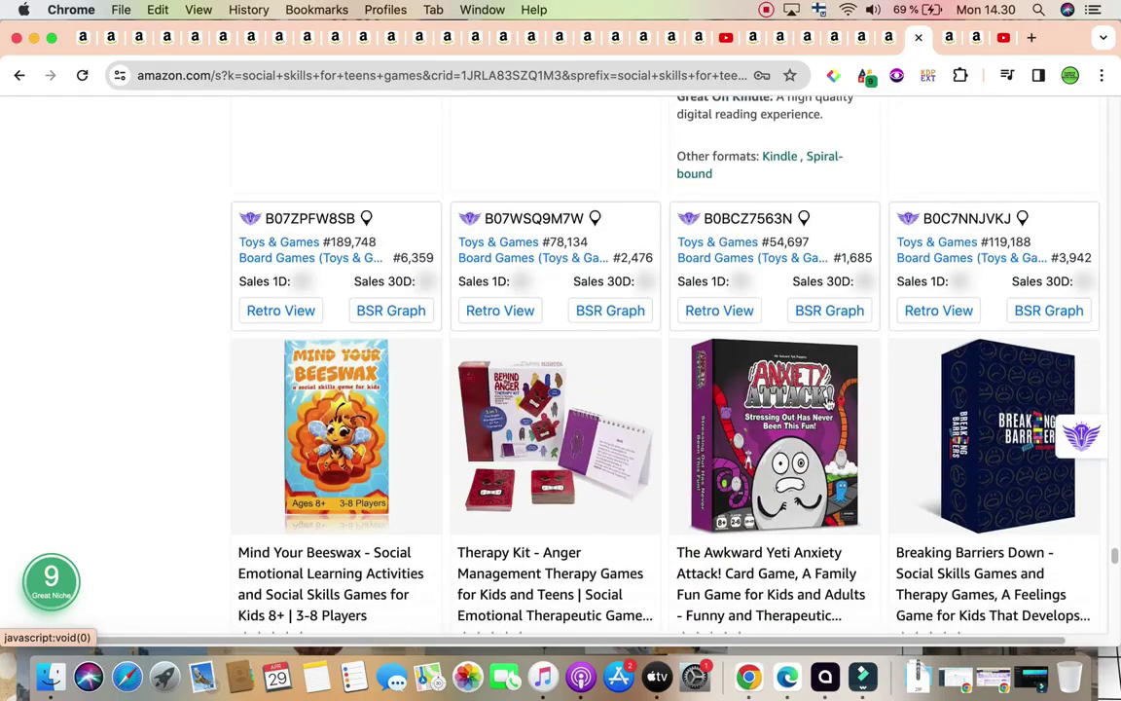
scroll(213, 388, up, 1)
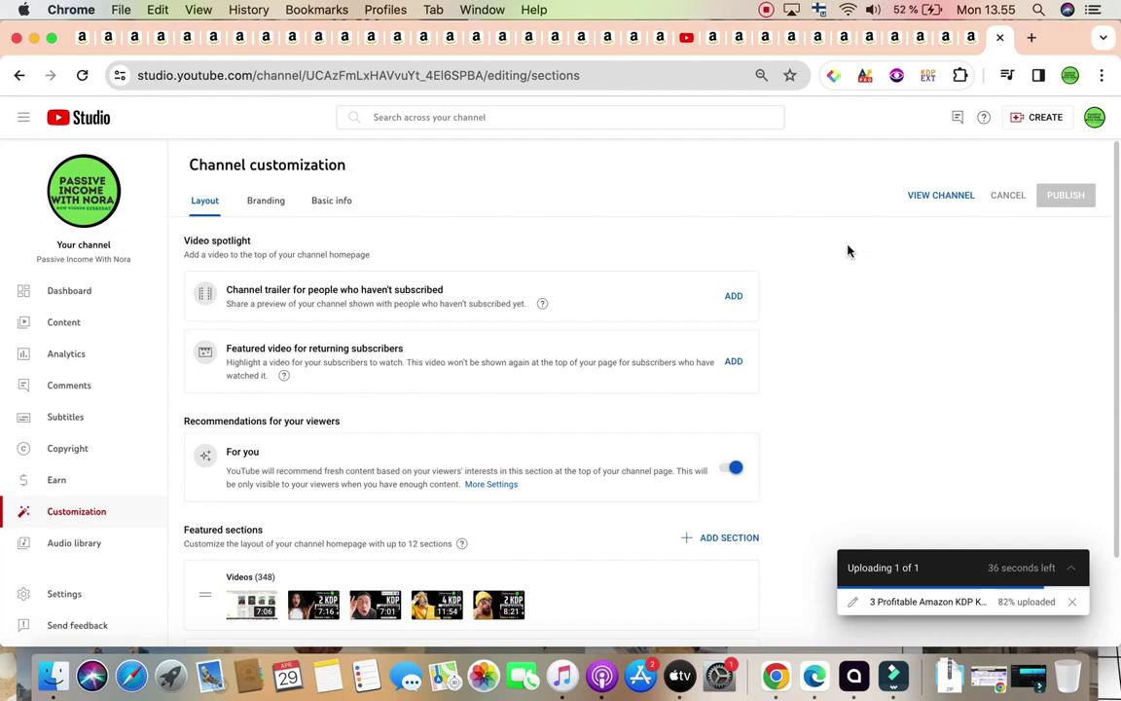
Switch to the Amazon results for "social skills for teens friendship skills" and review the niche metrics and the first sponsored listing.
click(970, 41)
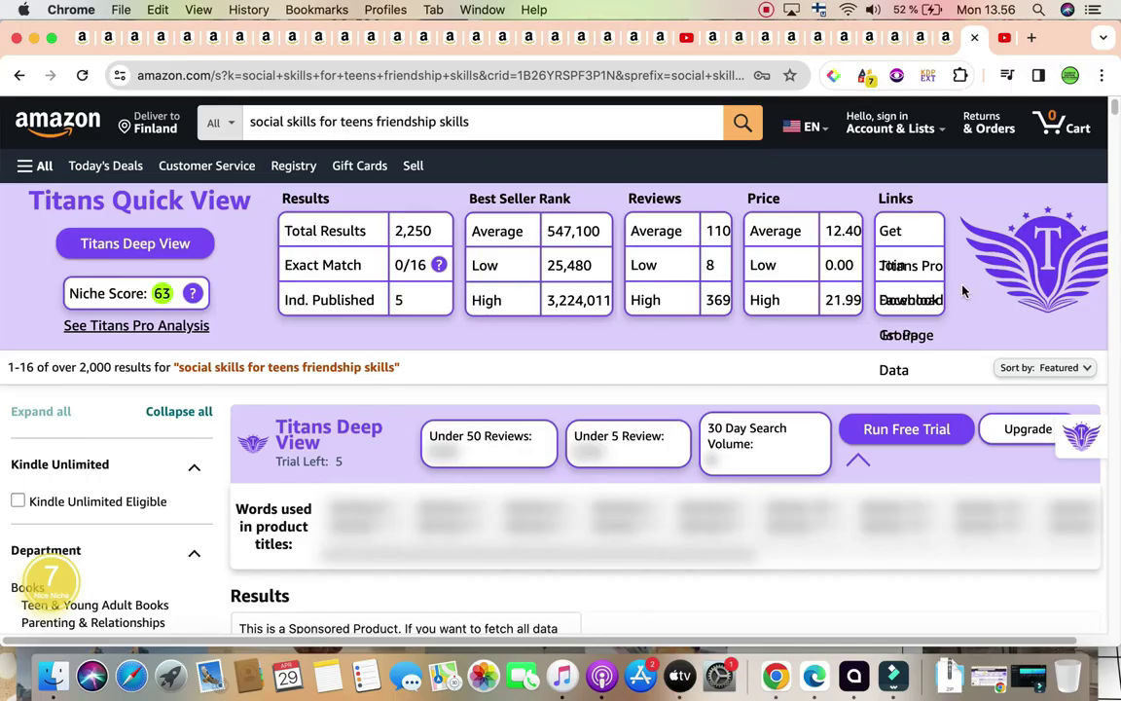
click(444, 240)
scroll(768, 331, down, 2)
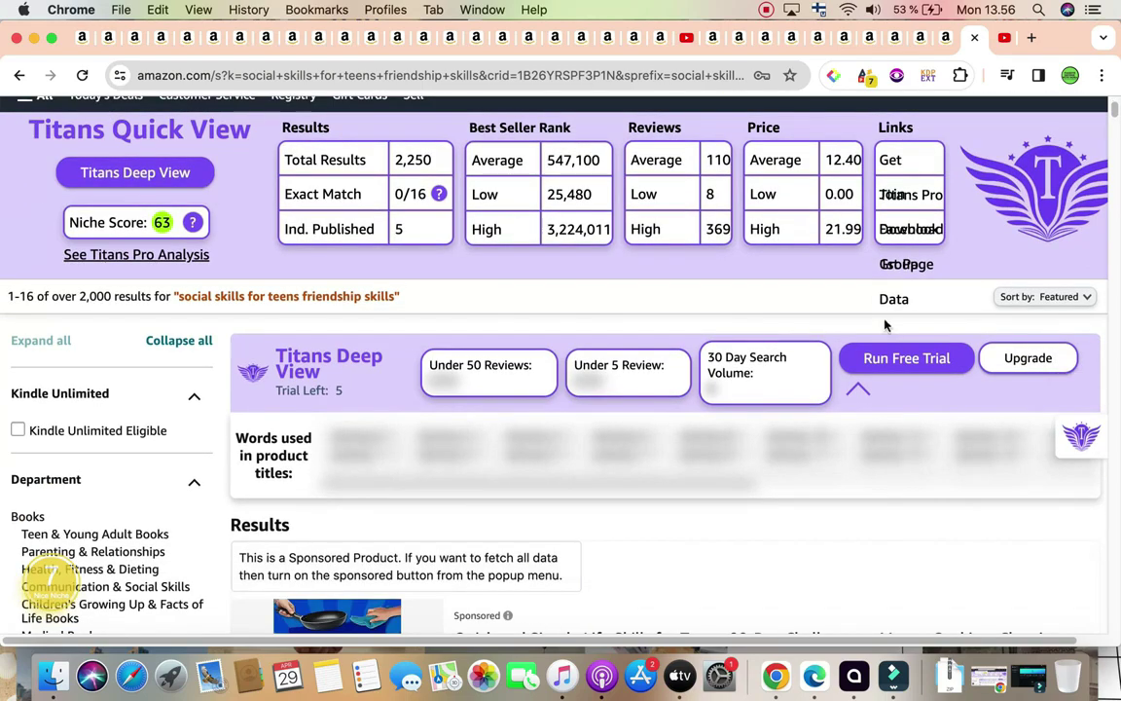
scroll(885, 325, down, 3)
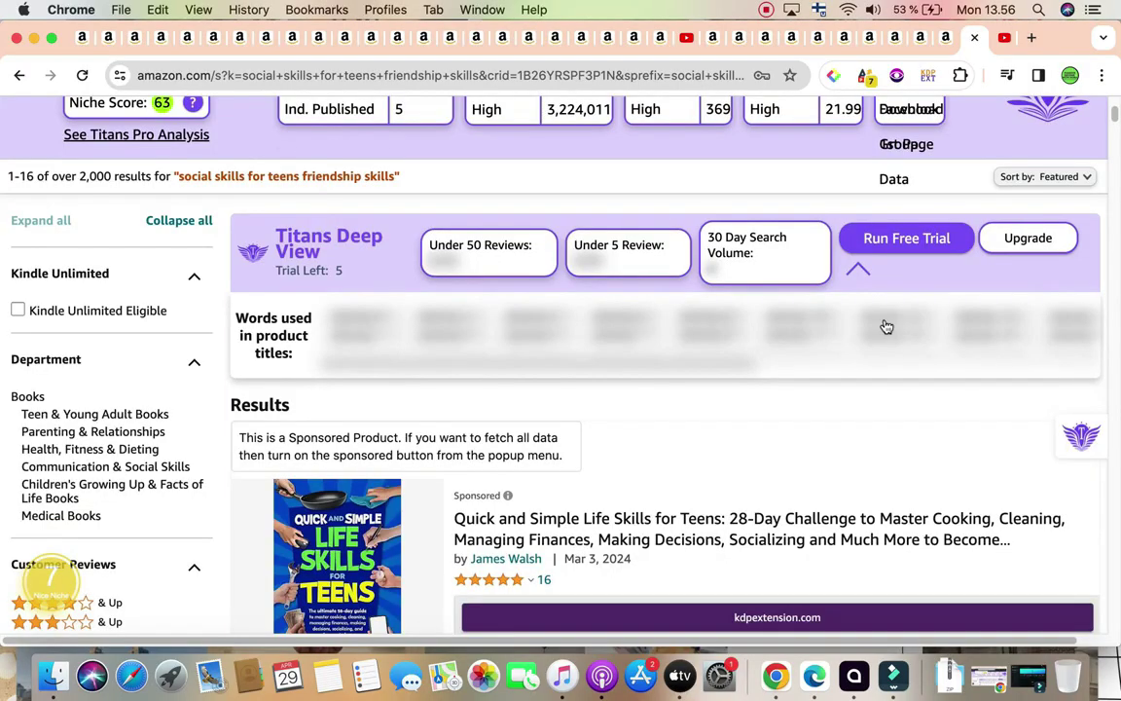
scroll(886, 326, down, 5)
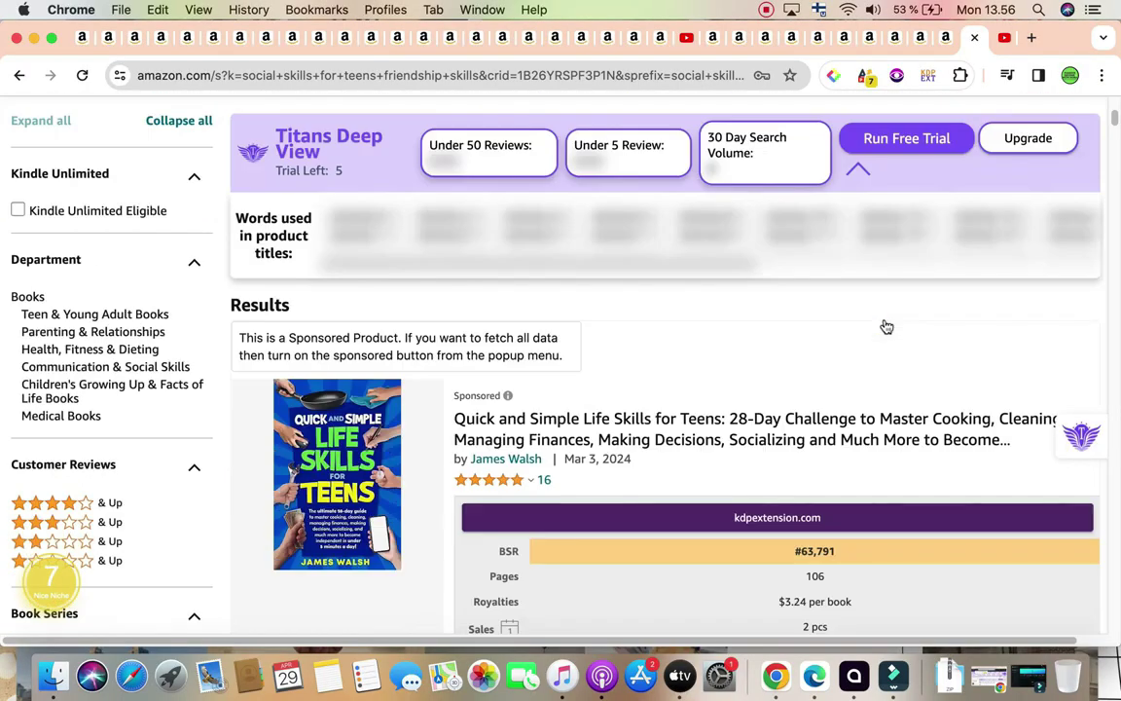
scroll(885, 326, down, 1)
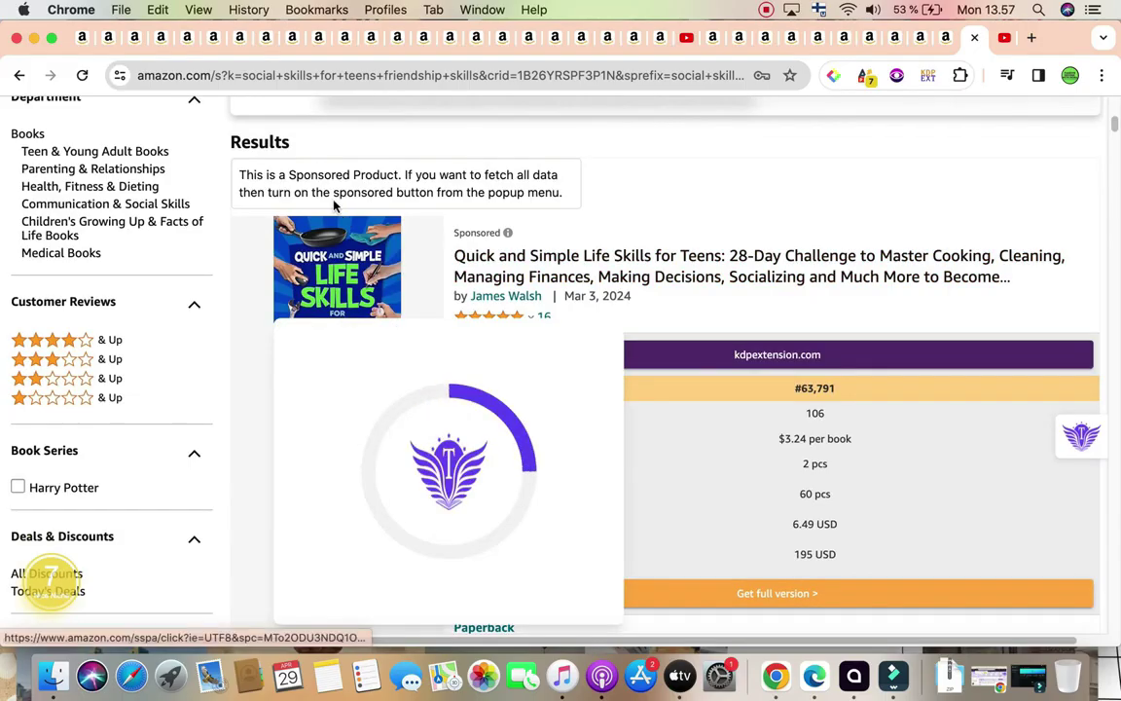
Examine the product details of Quick and Simple Life Skills for Teens and the listings down to Establishing Friendships for Teens.
scroll(572, 269, down, 10)
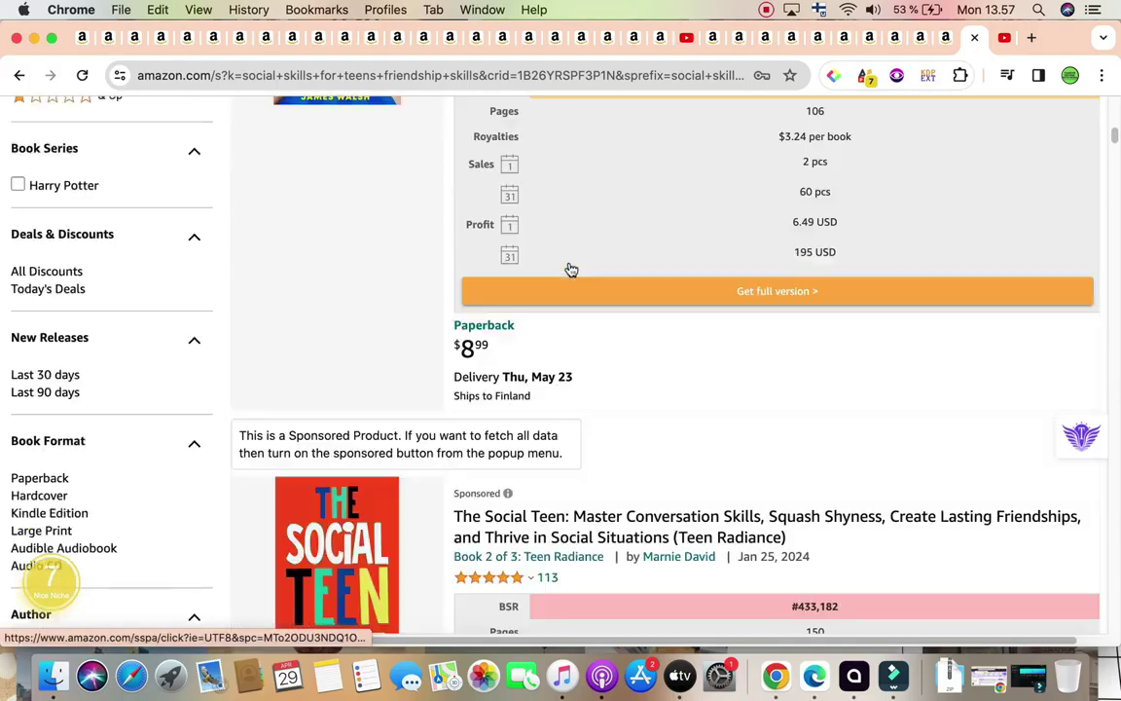
scroll(574, 269, down, 3)
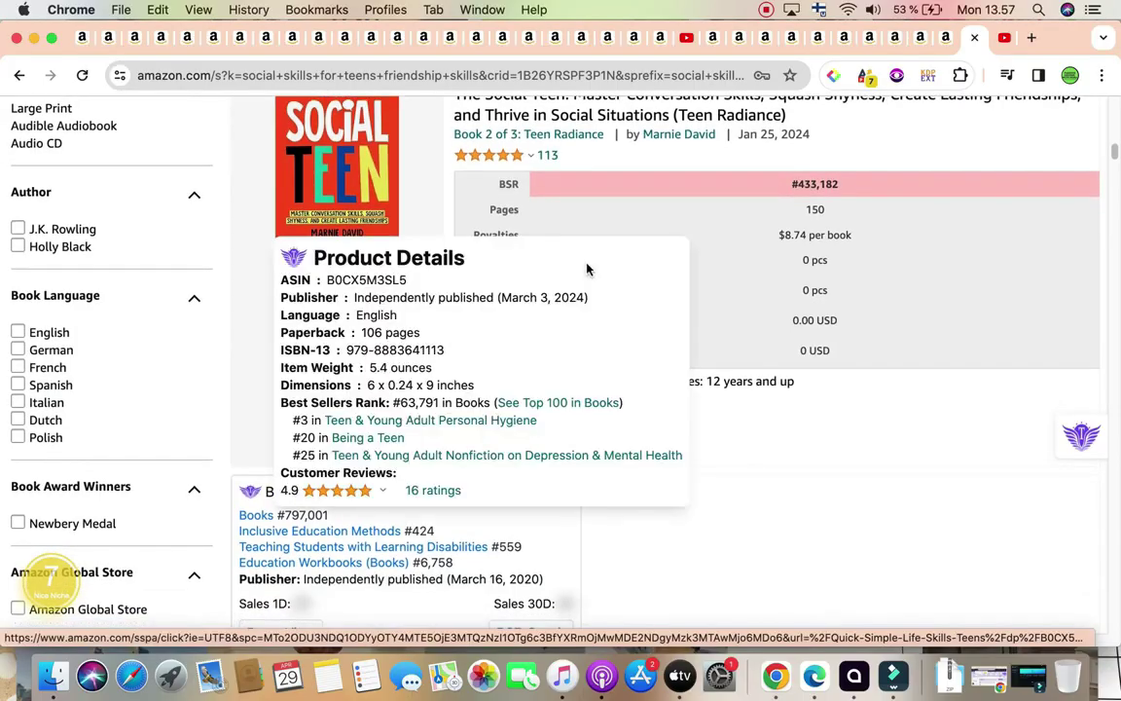
scroll(588, 267, down, 6)
scroll(704, 329, down, 8)
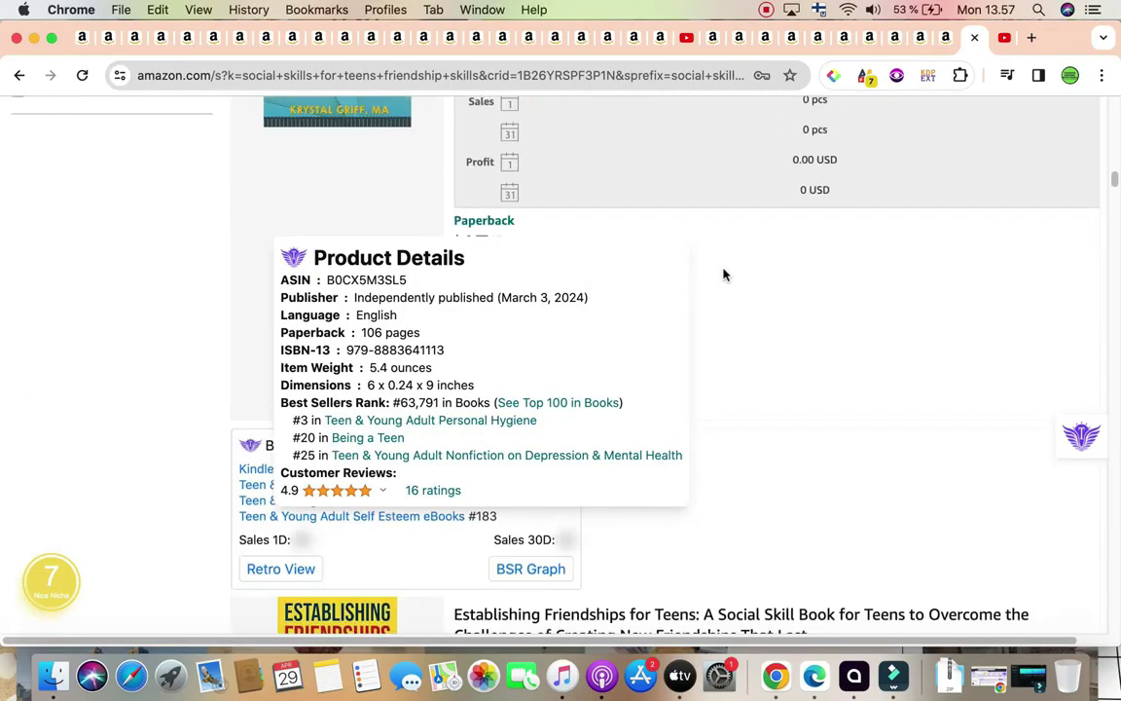
scroll(914, 458, down, 11)
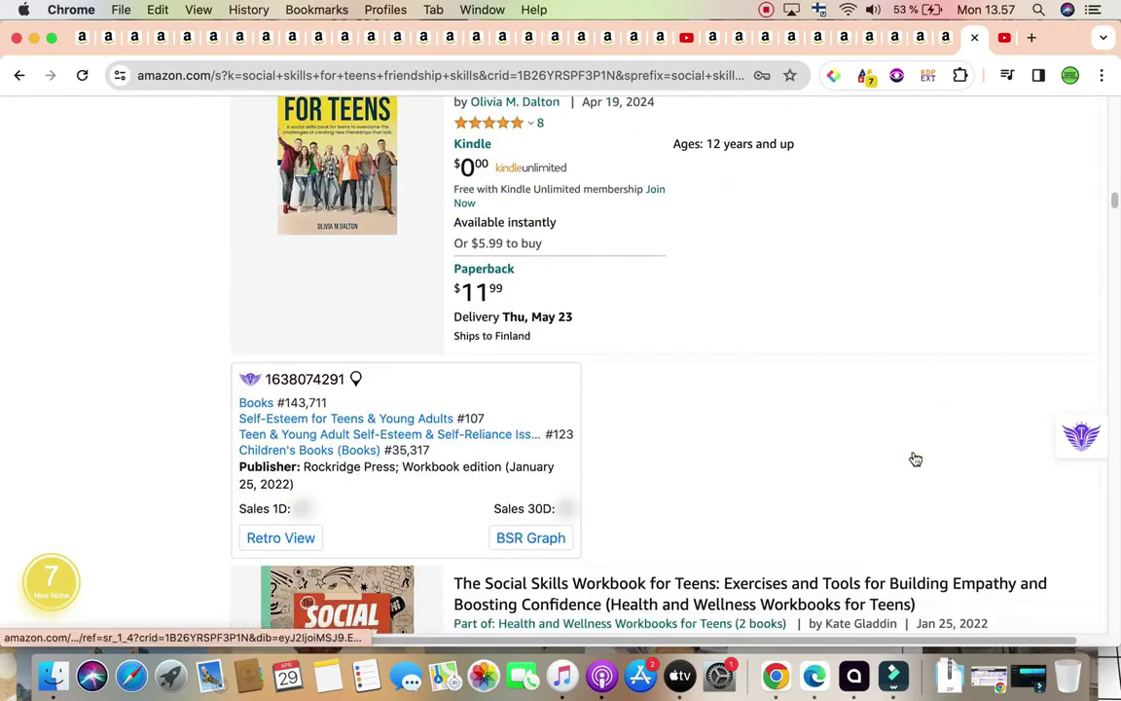
Compare the ranks and prices of the remaining friendship skills listings down to Six Minute Social Skills Workbook 1.
scroll(915, 457, down, 20)
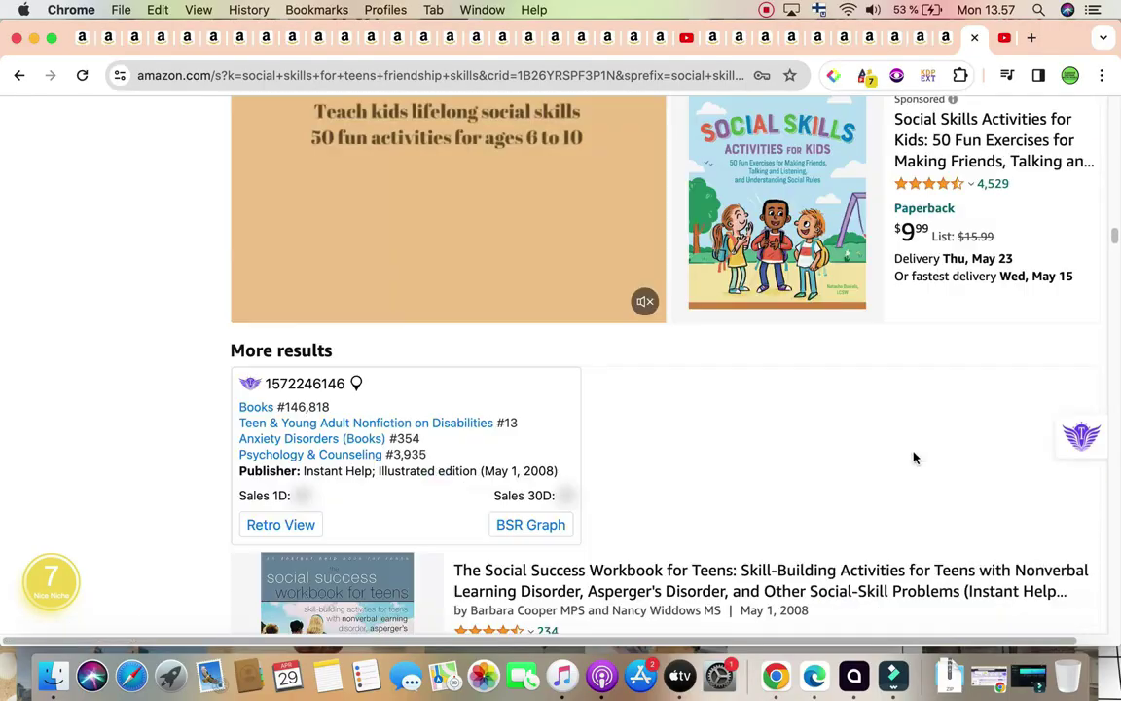
scroll(915, 457, down, 15)
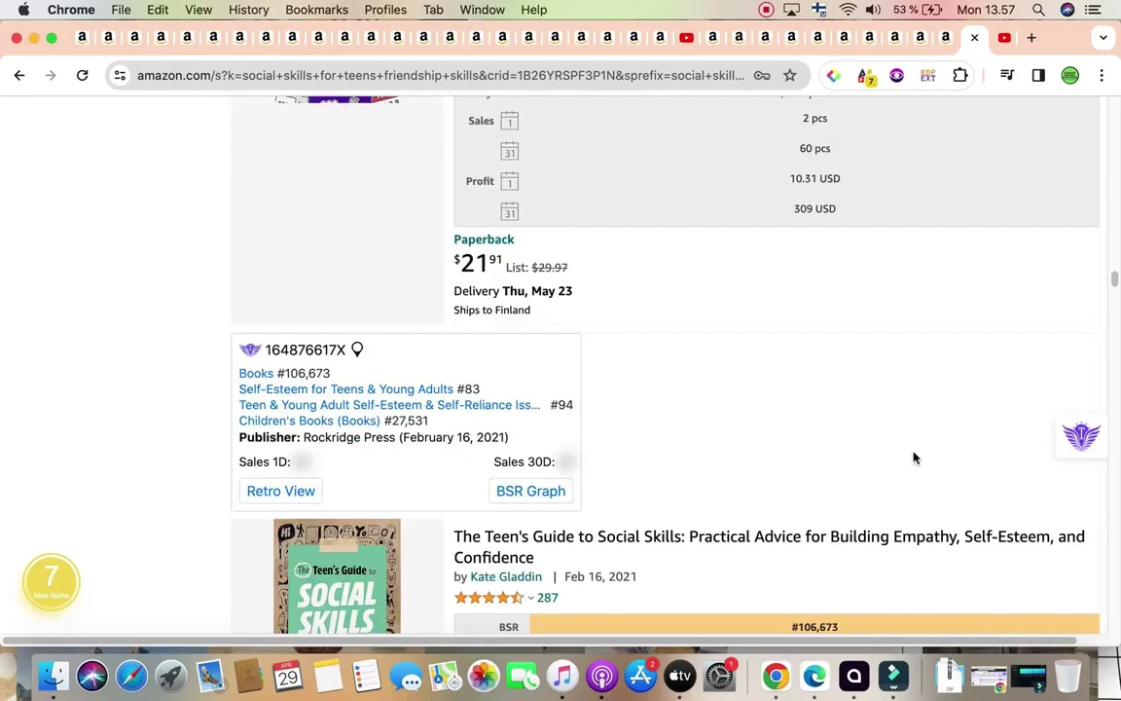
scroll(914, 457, down, 20)
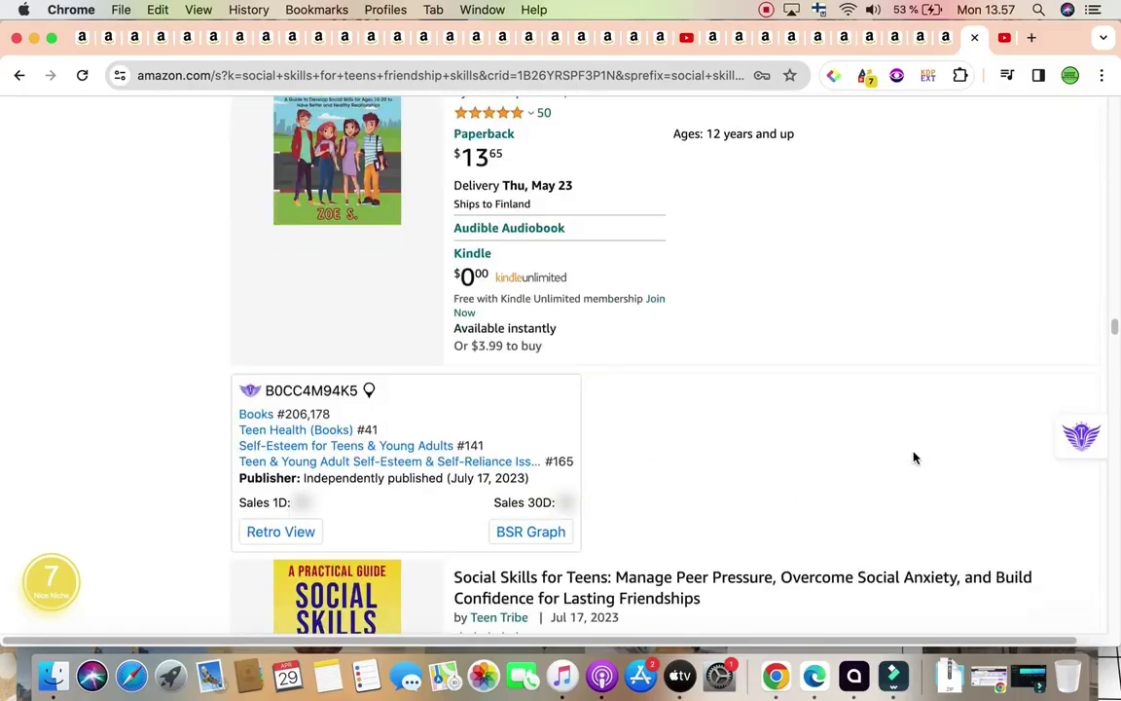
scroll(915, 457, down, 3)
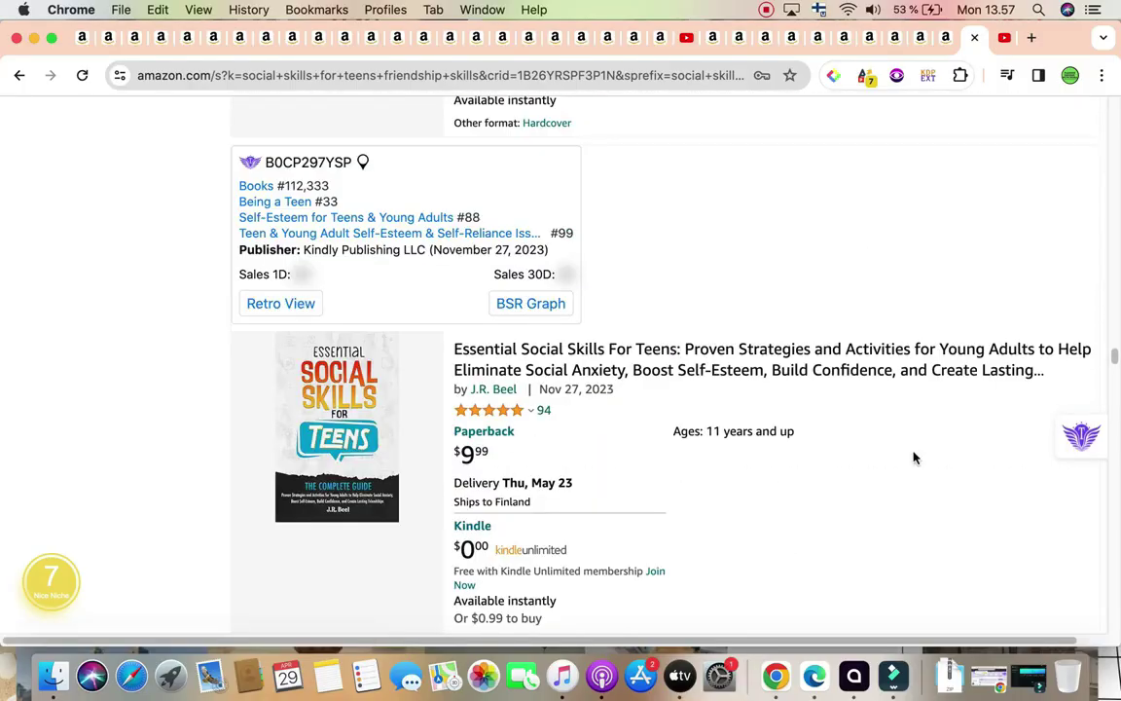
scroll(913, 457, down, 20)
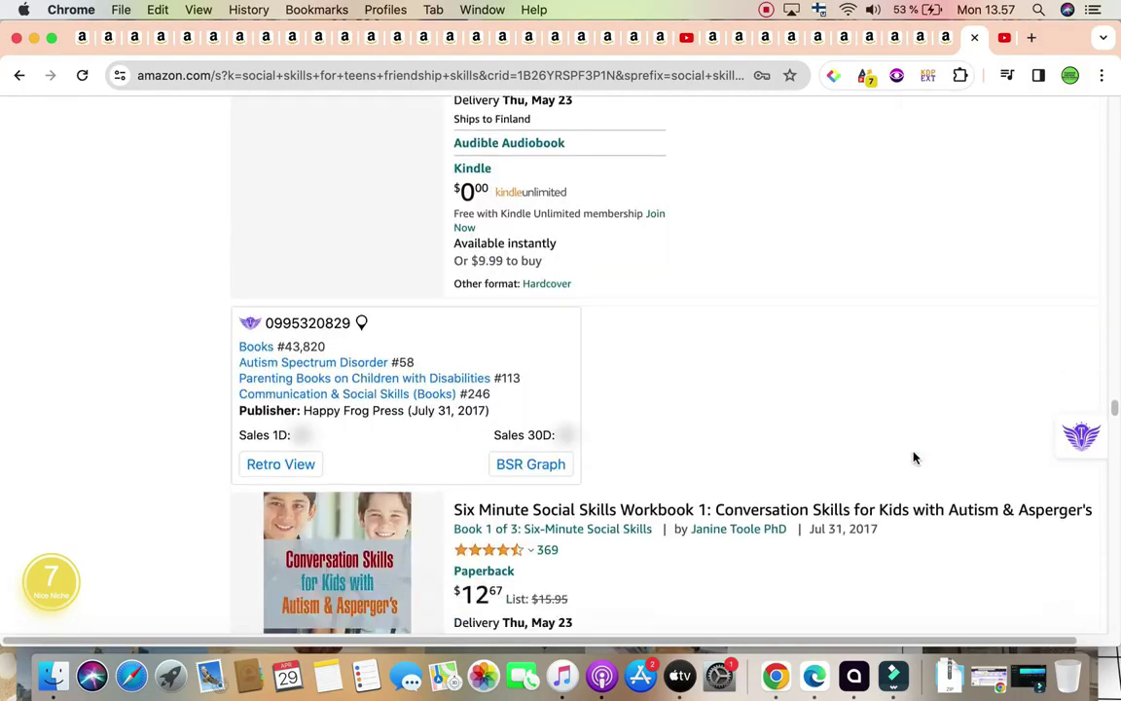
scroll(913, 457, down, 5)
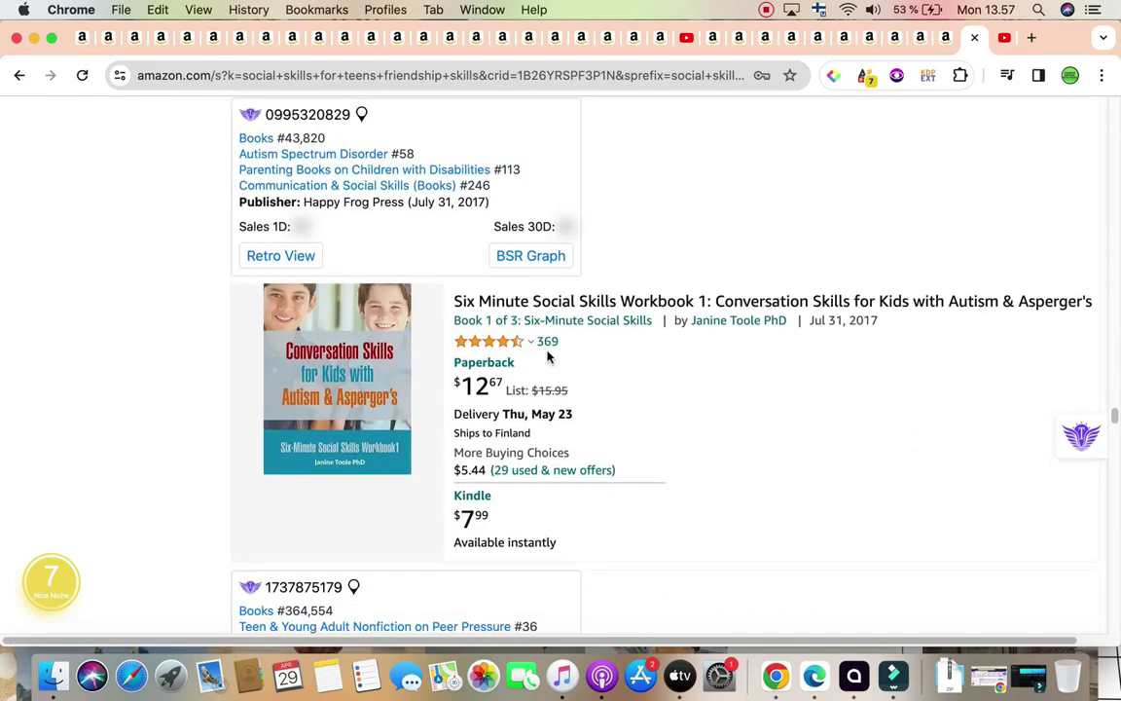
Compare the category ranks, reviews and prices of the friendship skills listings from Relationships down to Social Skills for Teens Decoded.
scroll(547, 357, down, 20)
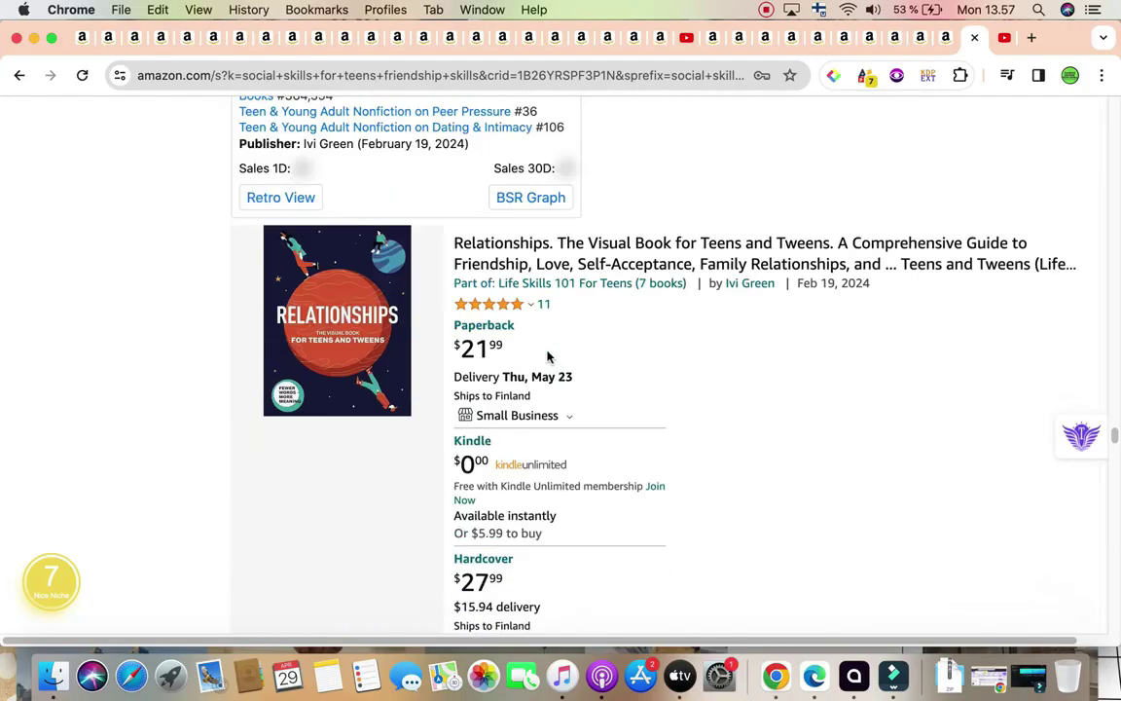
scroll(547, 355, down, 20)
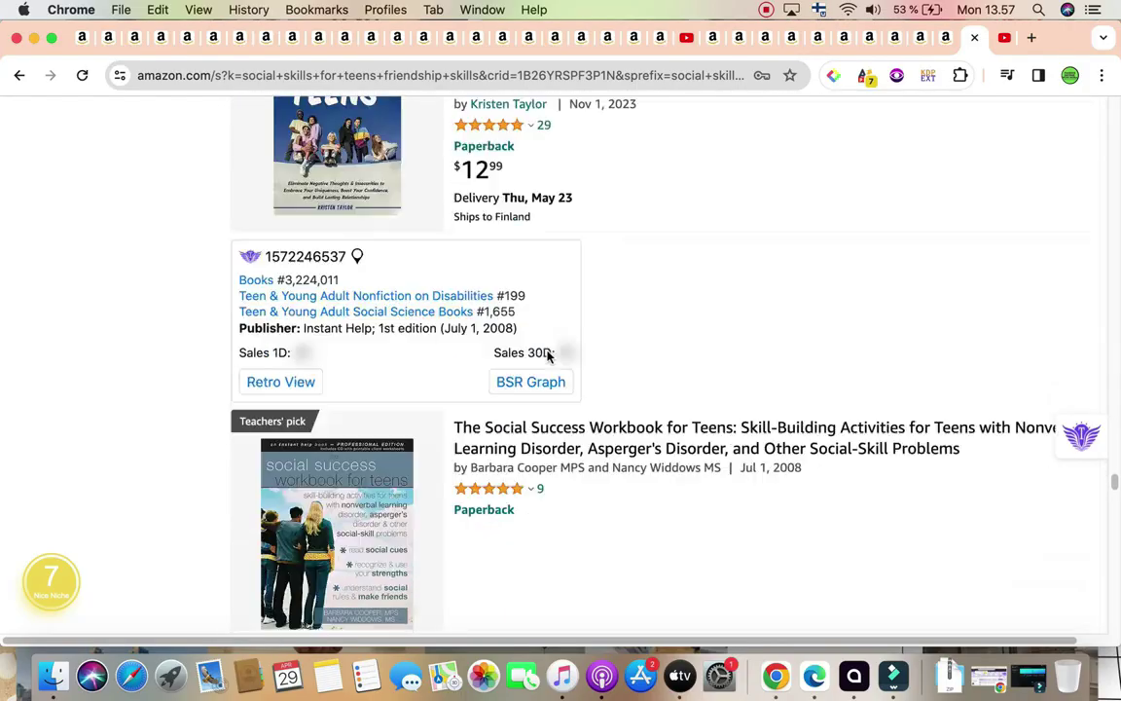
scroll(547, 357, down, 10)
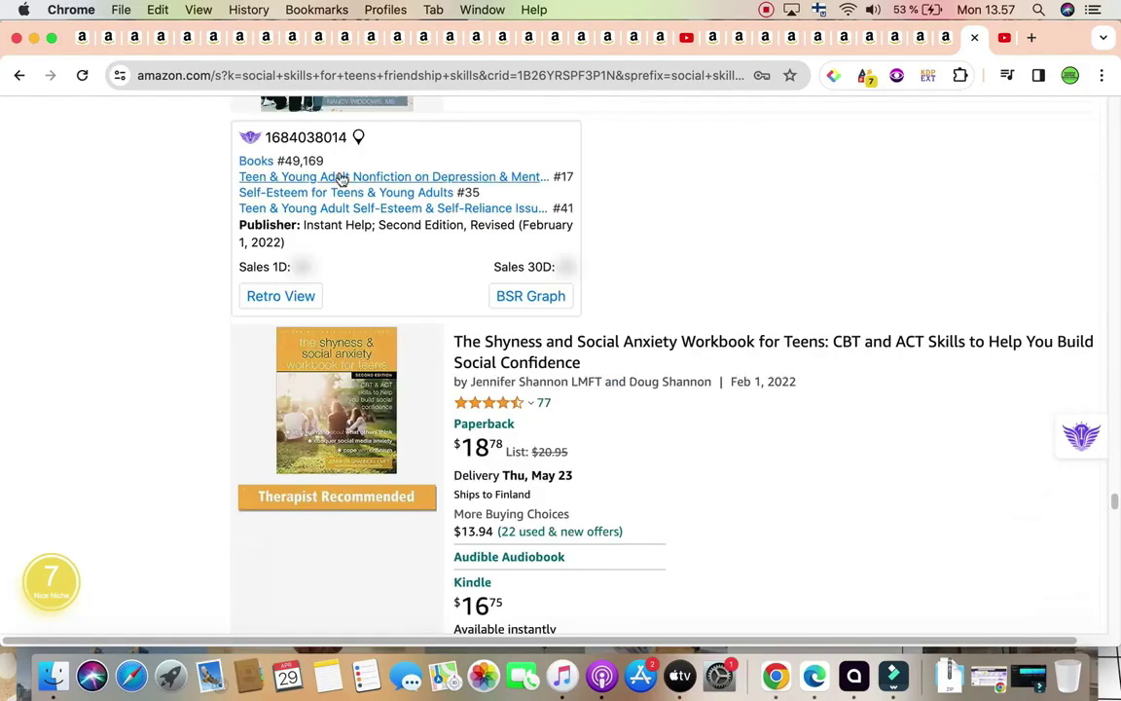
scroll(639, 313, down, 18)
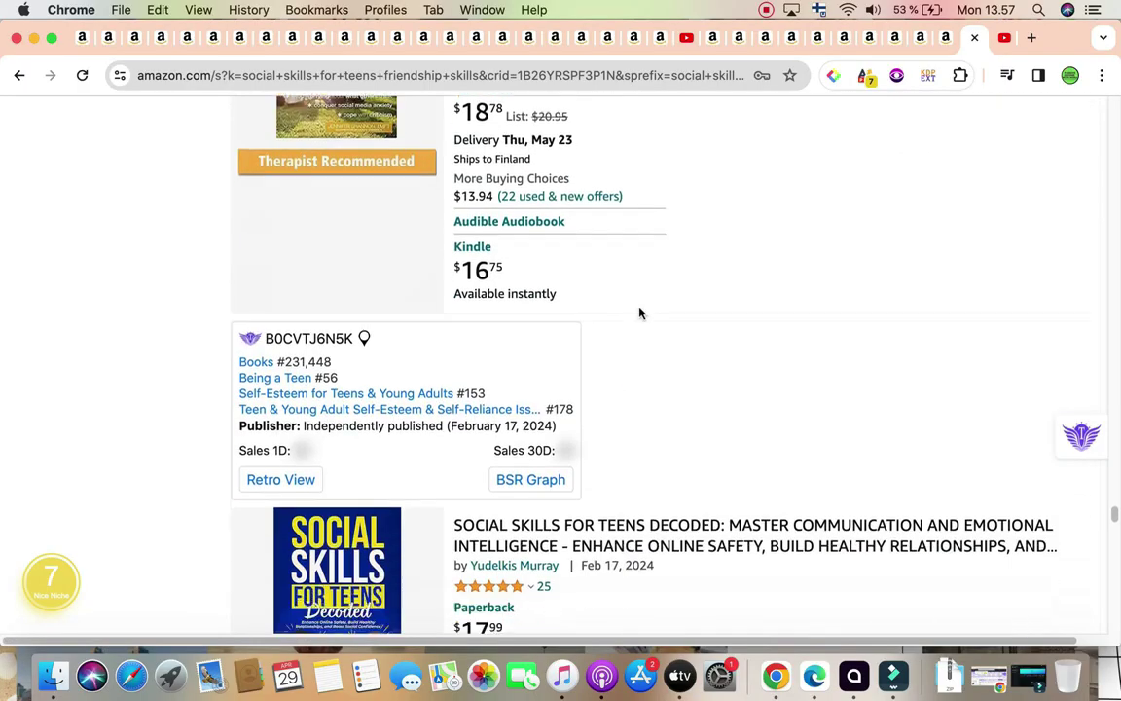
scroll(639, 312, down, 3)
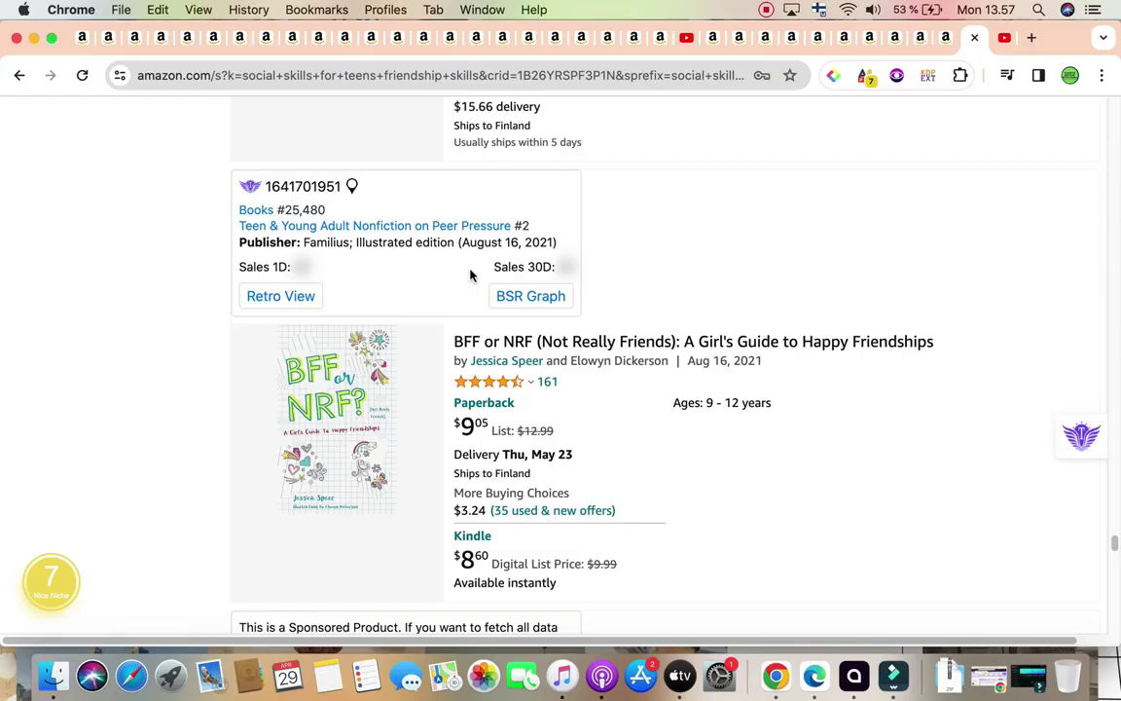
Check the BFF or NRF listing and the sponsored books below it, and return to the friendship skills niche metrics.
scroll(662, 420, down, 3)
scroll(662, 420, down, 6)
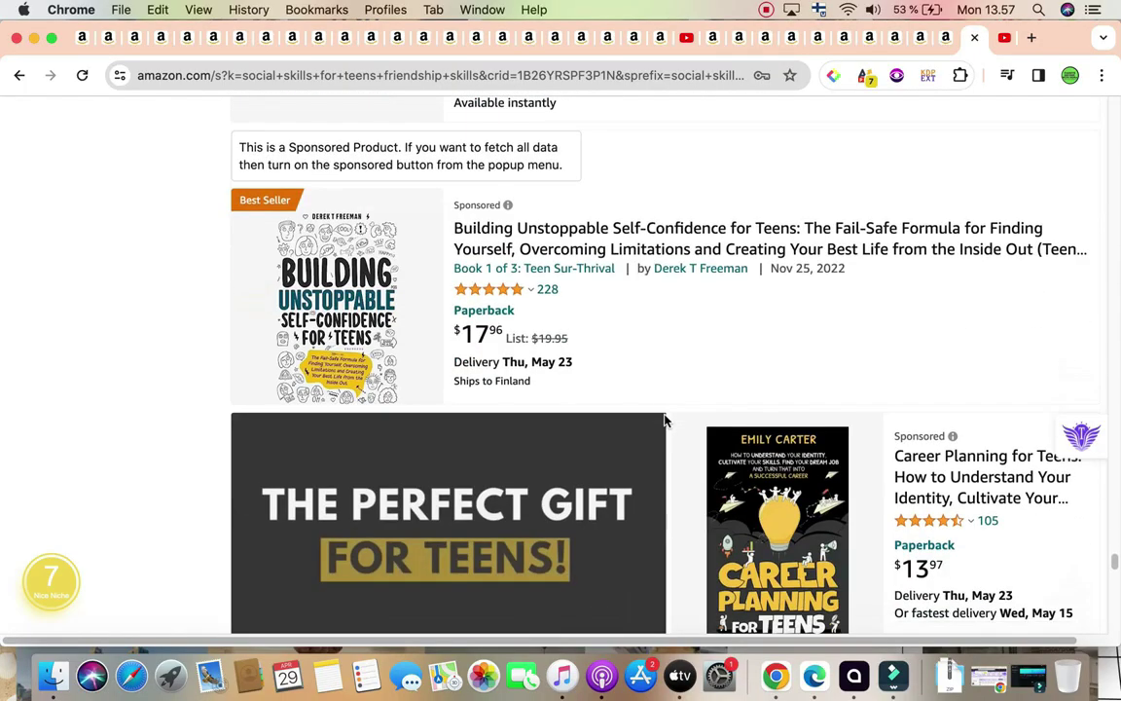
scroll(664, 420, down, 15)
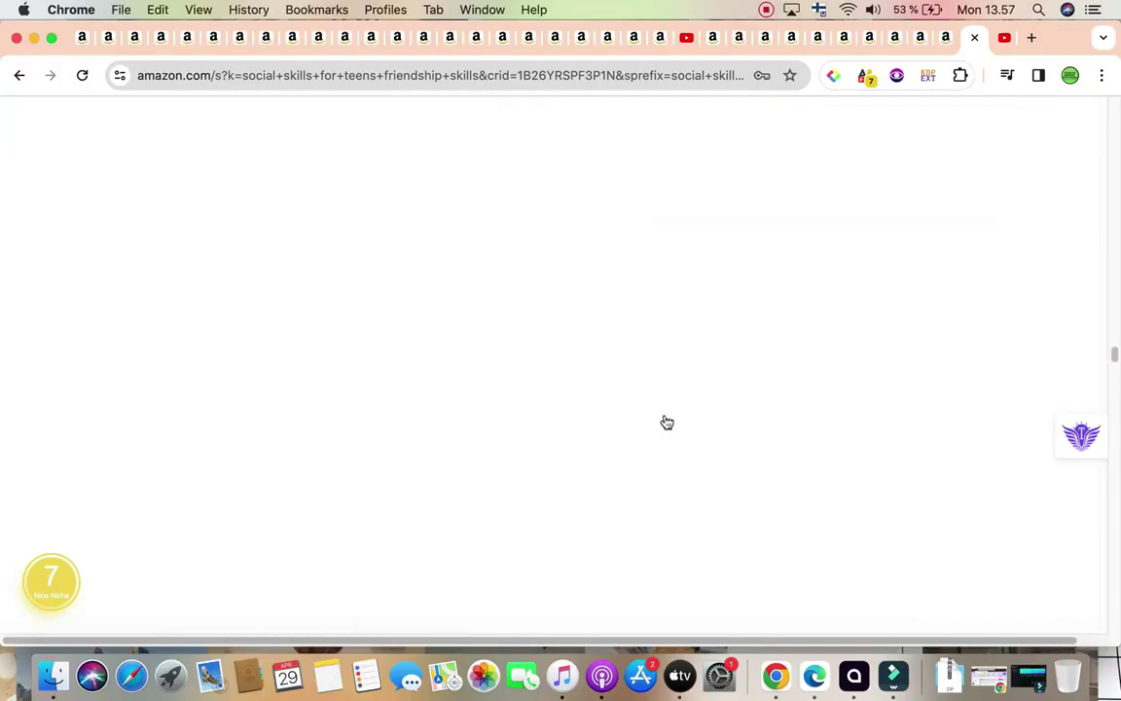
scroll(666, 421, up, 20)
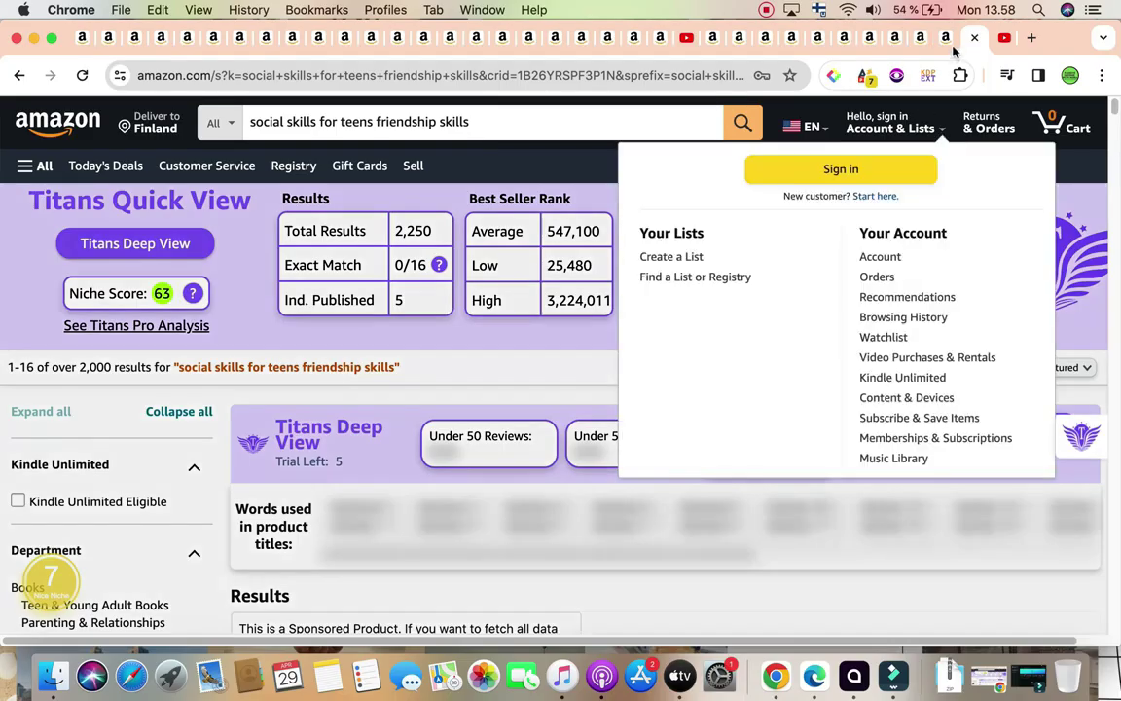
Switch to the Amazon results for "social skills for teens with social anxiety" and review the niche score, rank, review and price metrics.
click(946, 37)
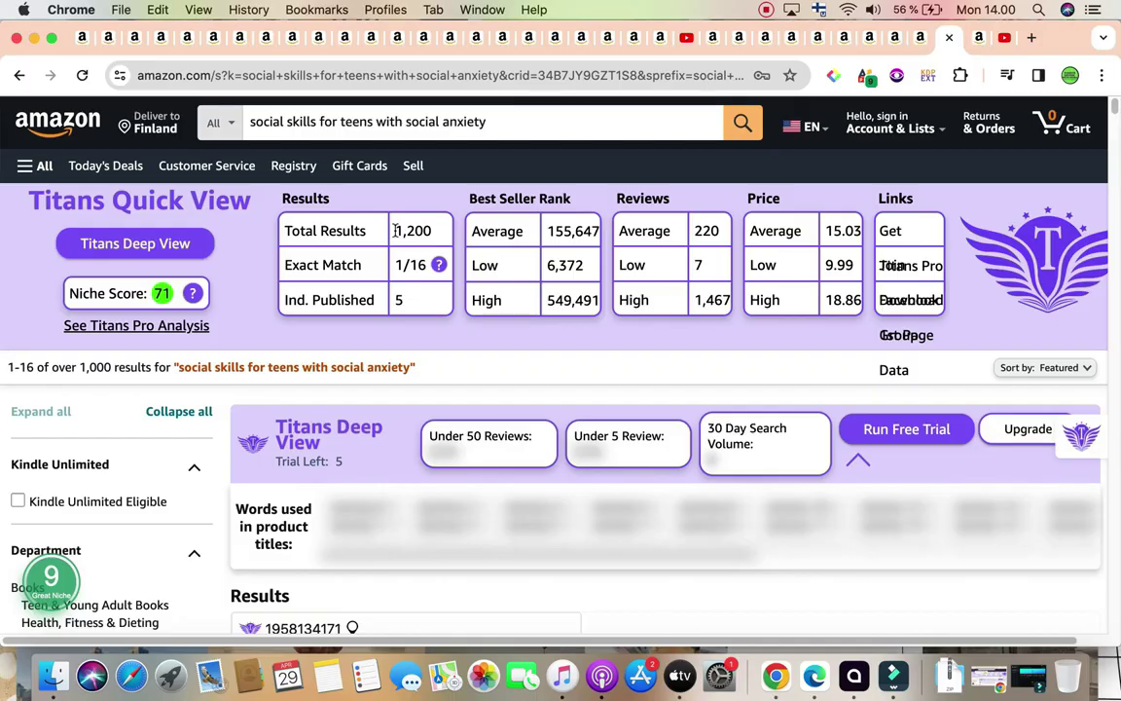
scroll(395, 231, down, 3)
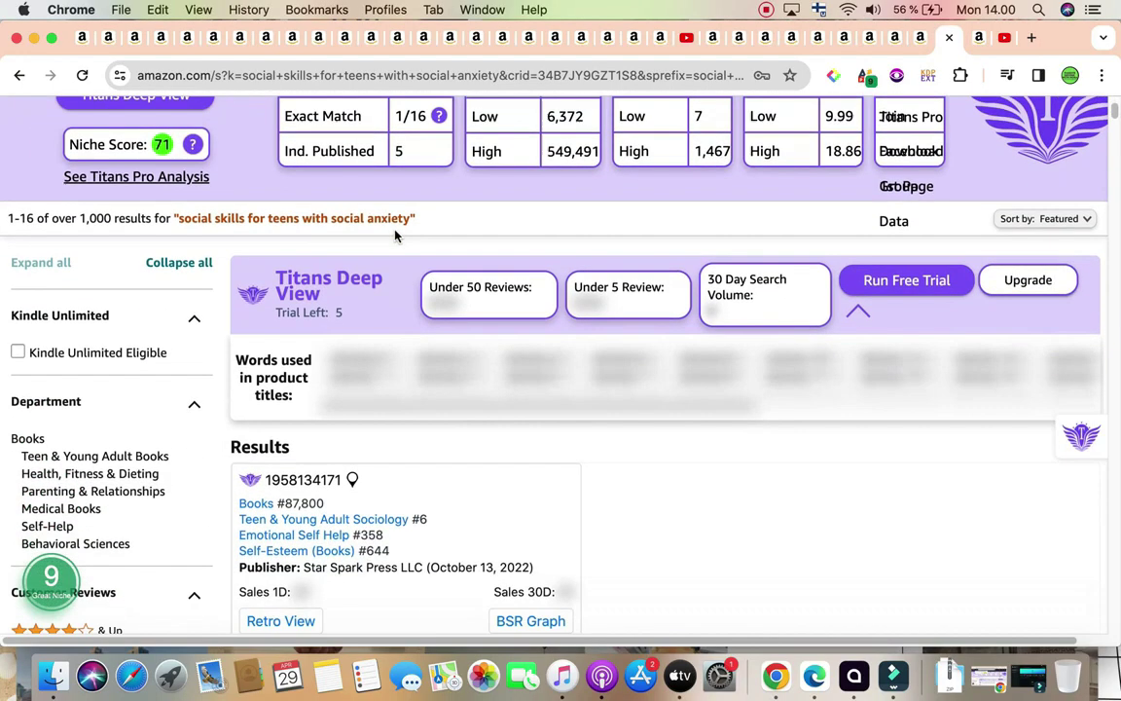
scroll(395, 232, up, 3)
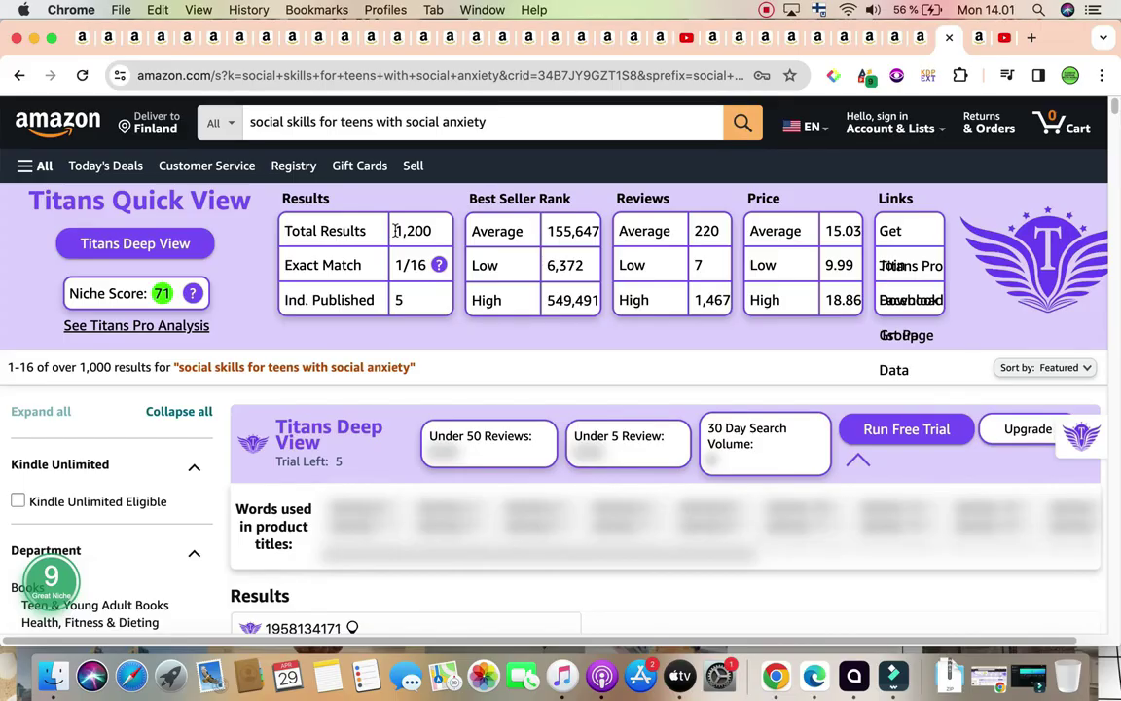
Examine the category ranks, royalties, sales and profit estimates of Social Skills for Teens: An 8-step Program.
scroll(432, 364, down, 8)
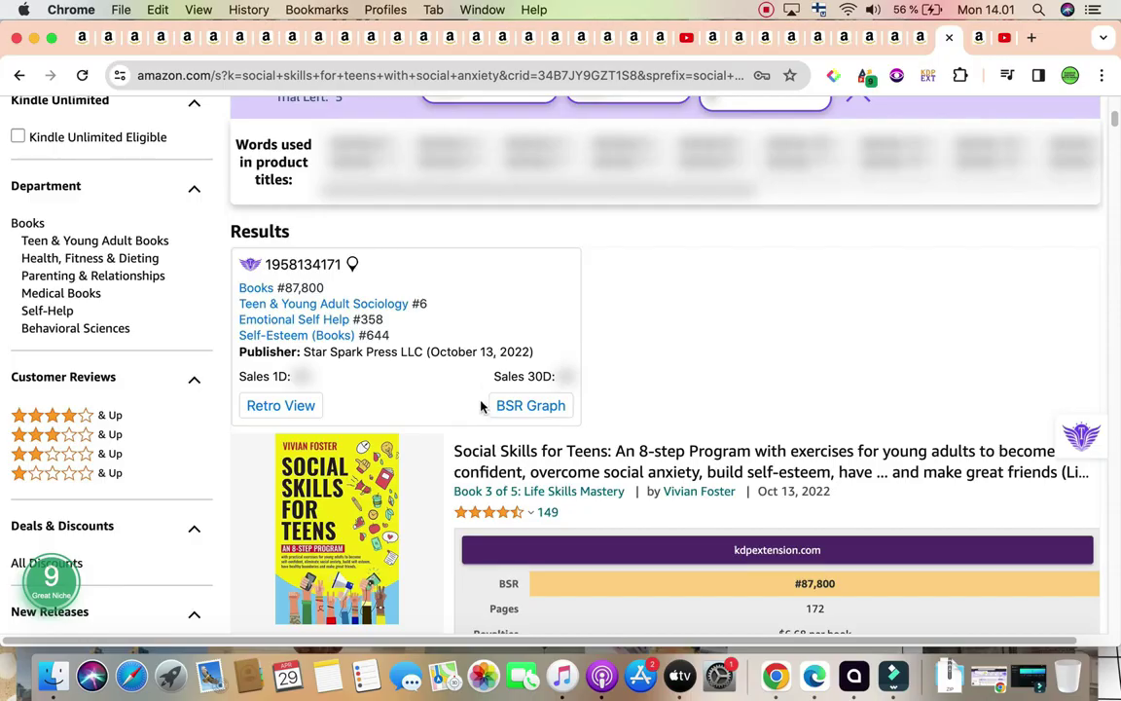
scroll(482, 399, down, 1)
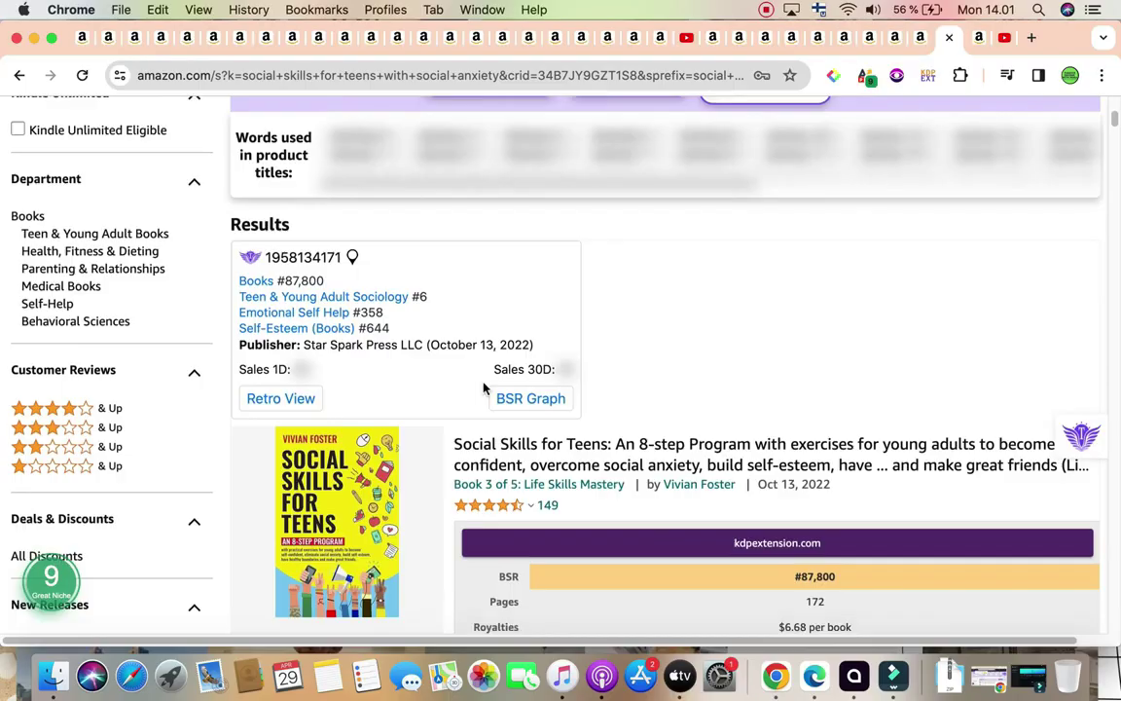
scroll(483, 387, down, 5)
scroll(482, 387, up, 5)
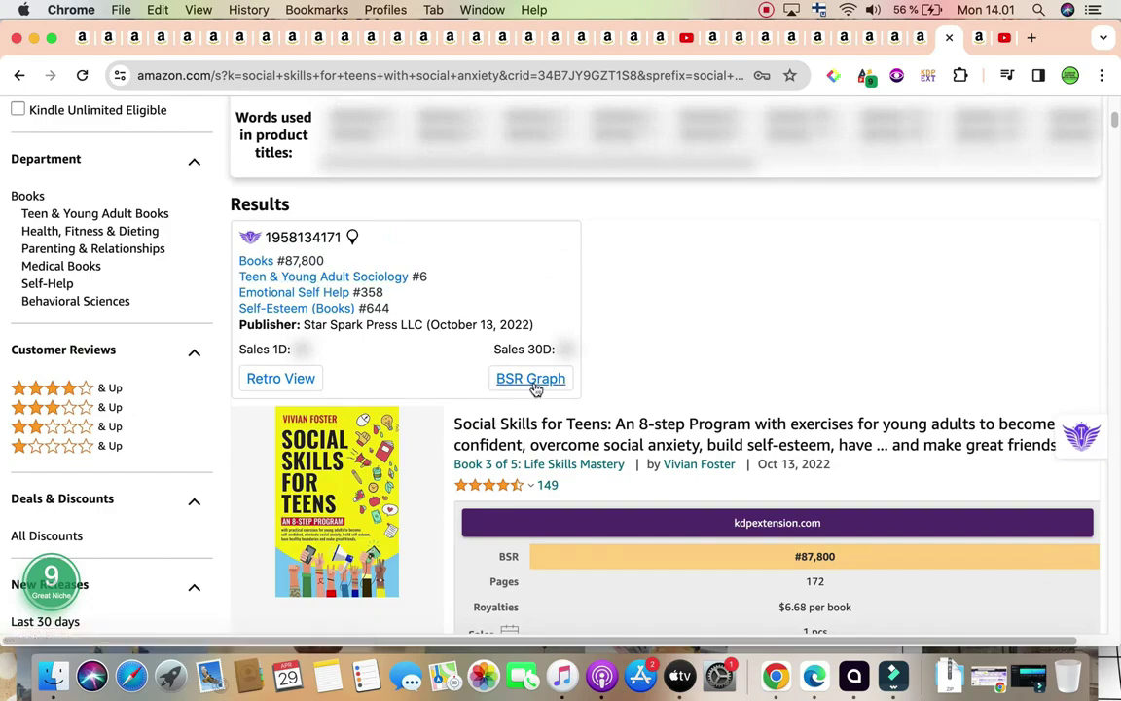
scroll(535, 389, down, 3)
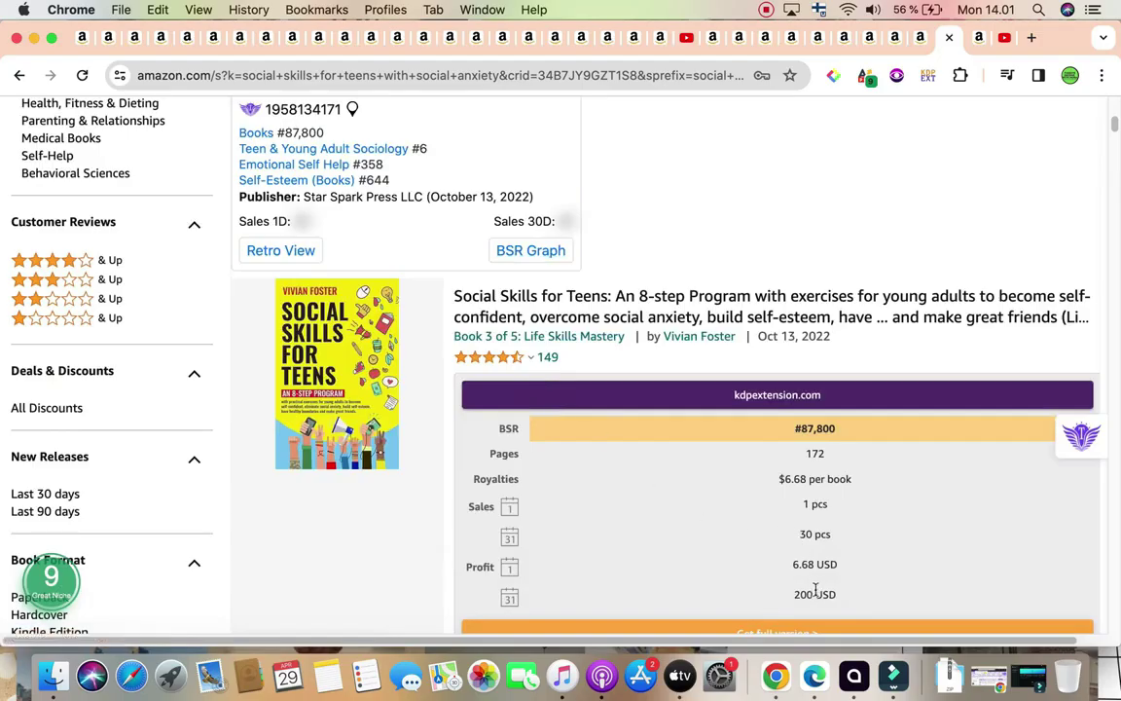
scroll(815, 593, down, 2)
Compare the ranks and sales estimates of the listings from The Savvy Teen down to The Shyness and Social Anxiety Workbook for Teens.
scroll(813, 593, down, 20)
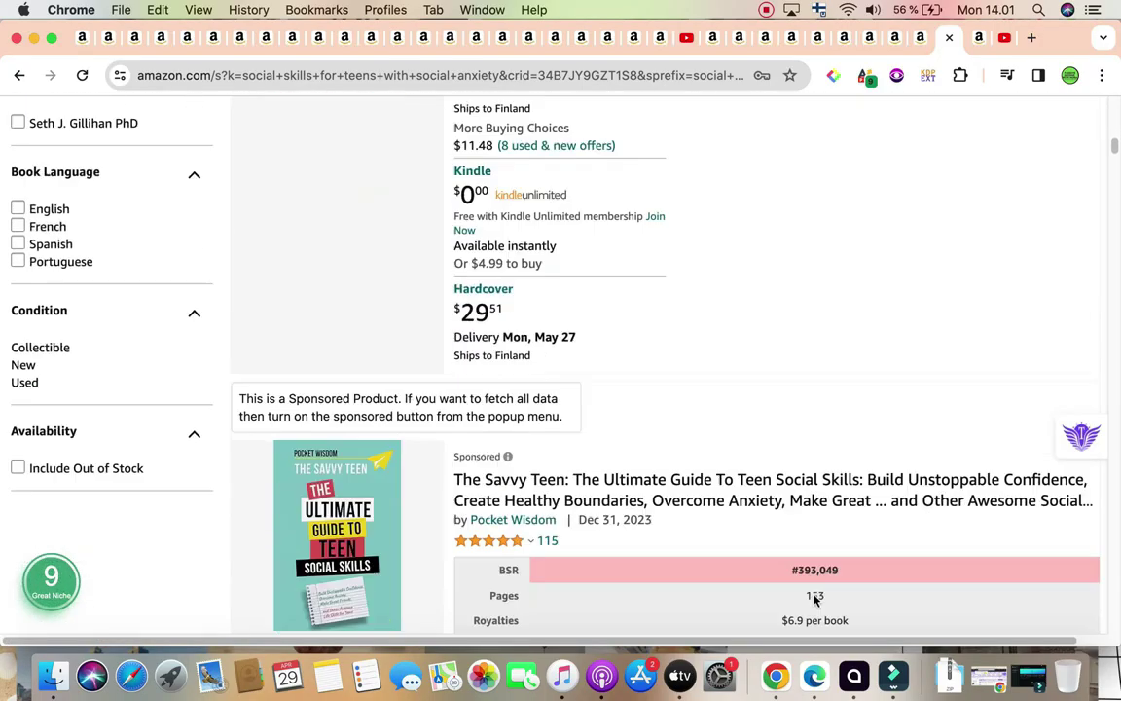
scroll(815, 599, down, 10)
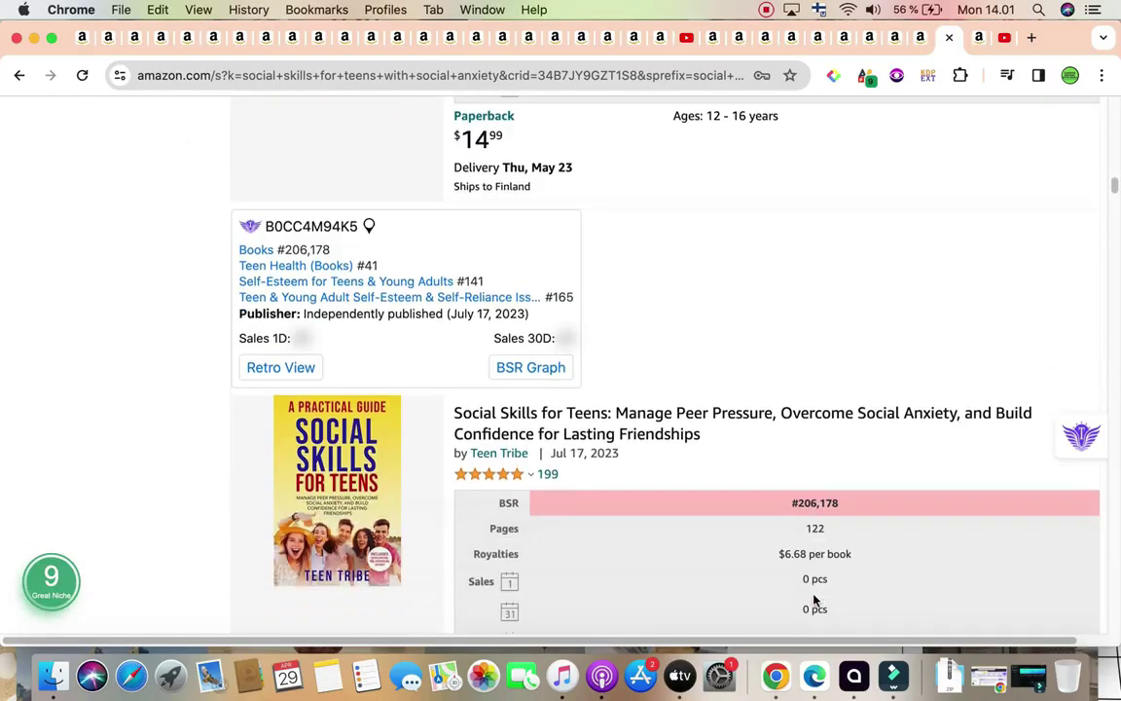
scroll(815, 601, down, 10)
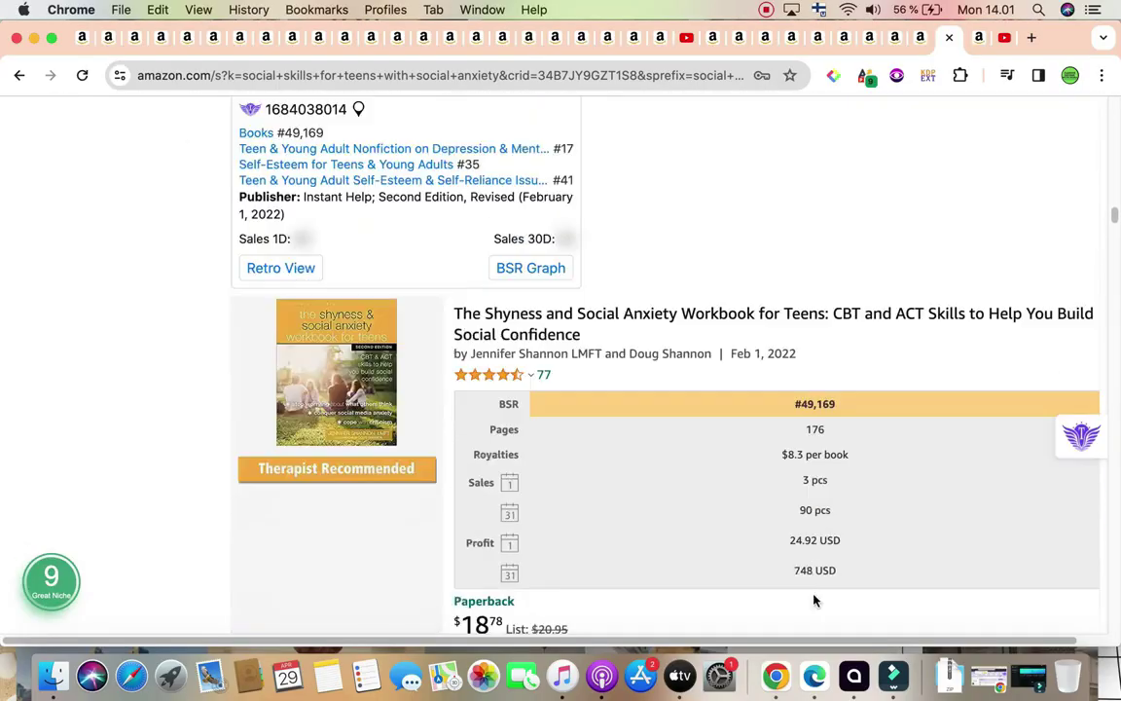
mouse_move(336, 292)
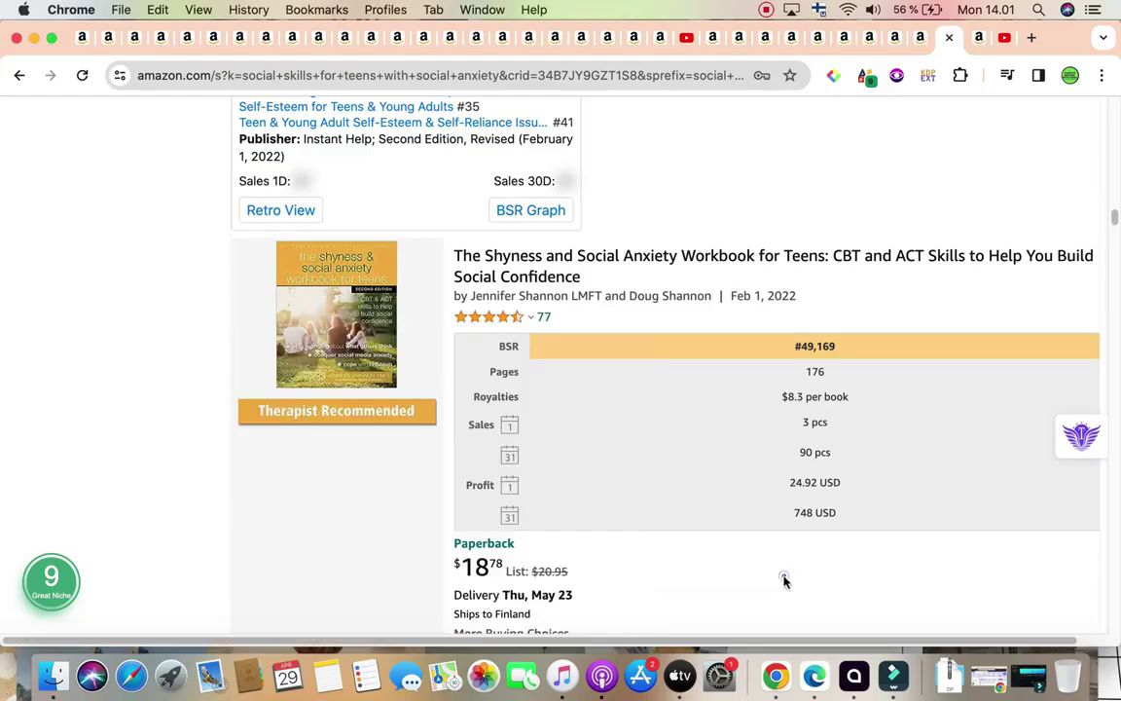
scroll(784, 581, down, 3)
Examine the category ranks, sales, profit estimates and format prices of Social Anxiety Relief for Teens.
scroll(785, 581, down, 5)
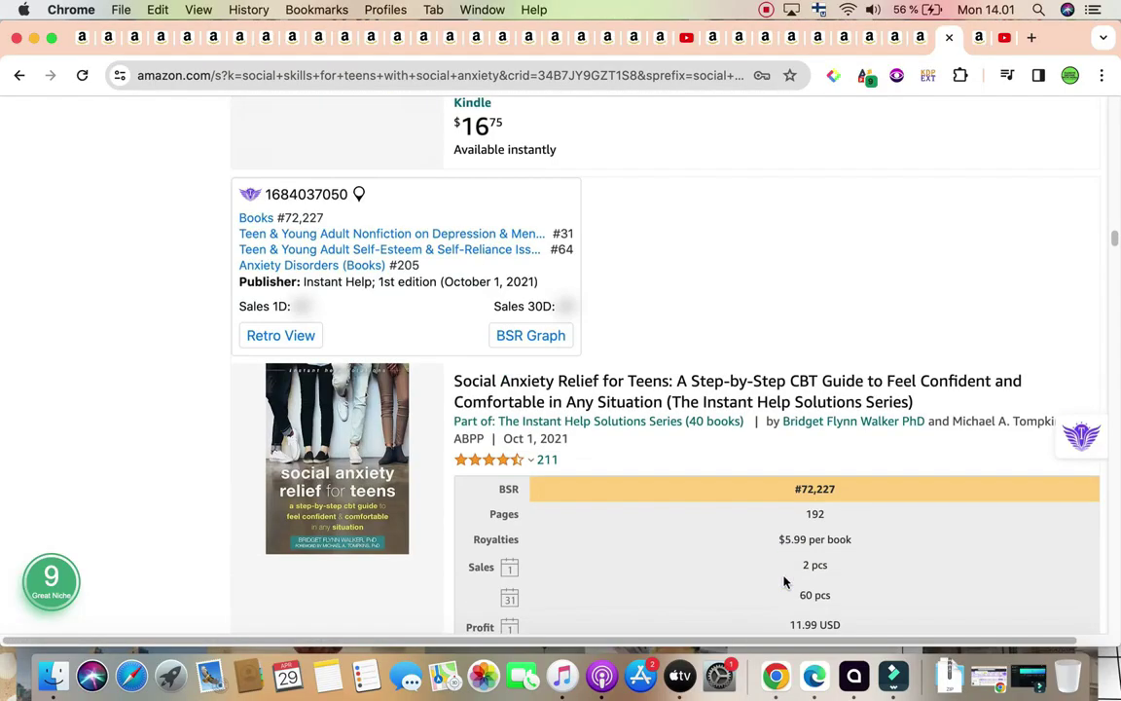
scroll(784, 581, down, 1)
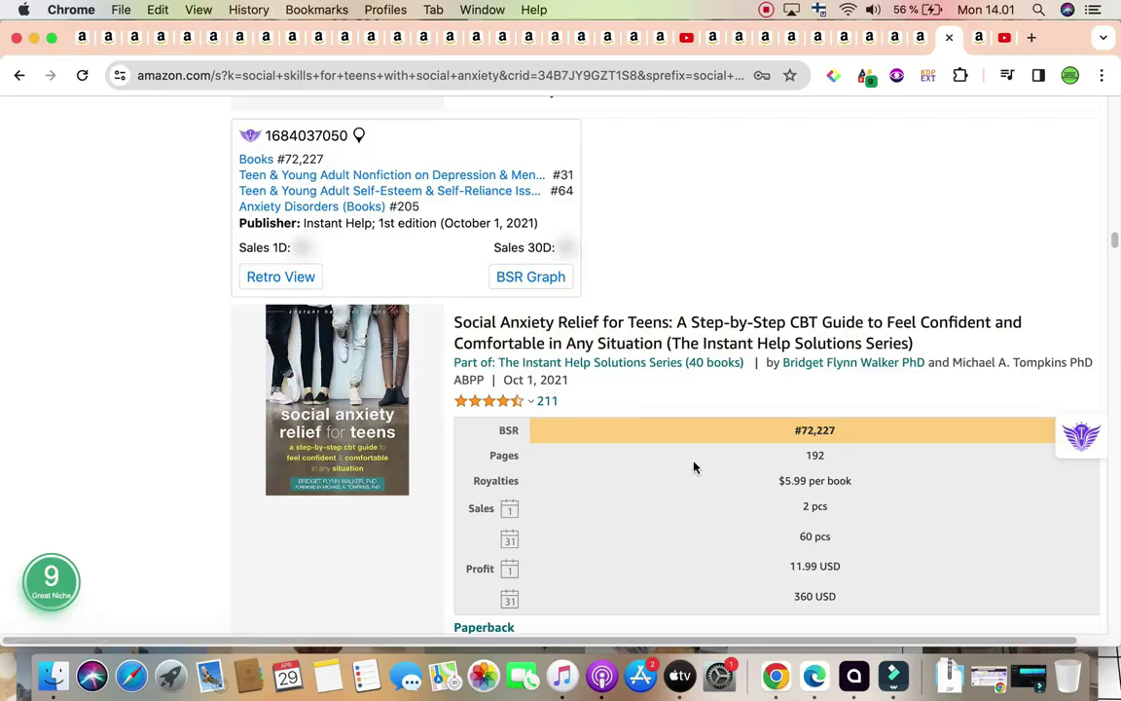
scroll(694, 467, down, 2)
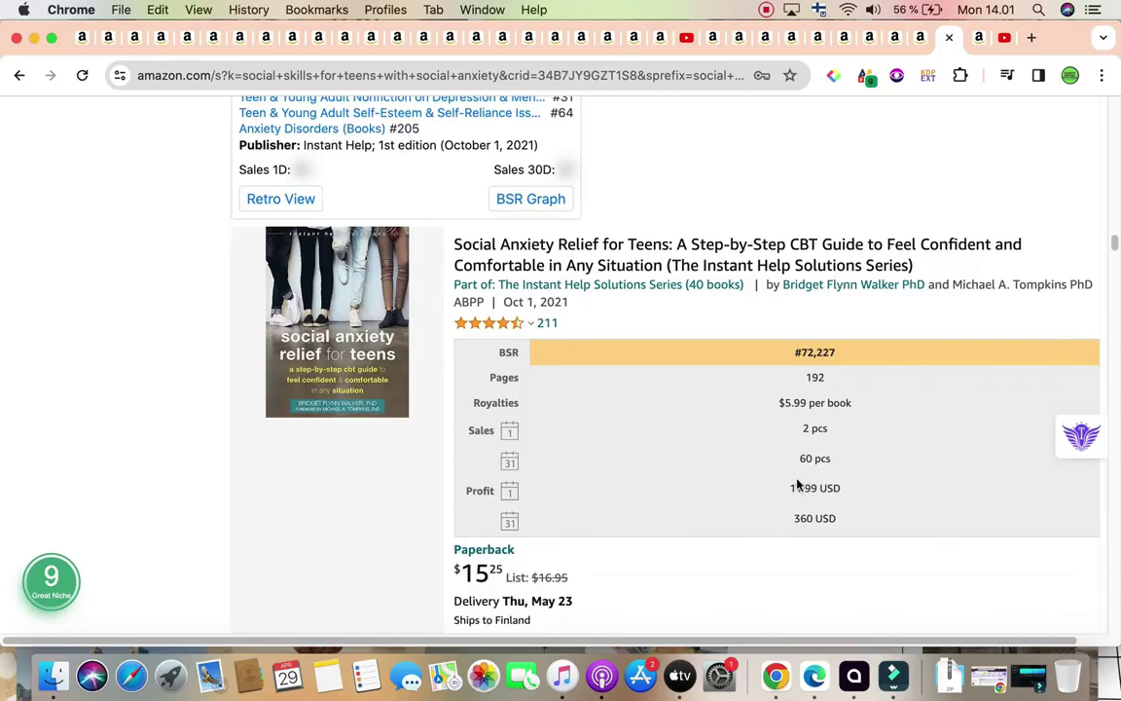
scroll(814, 537, down, 6)
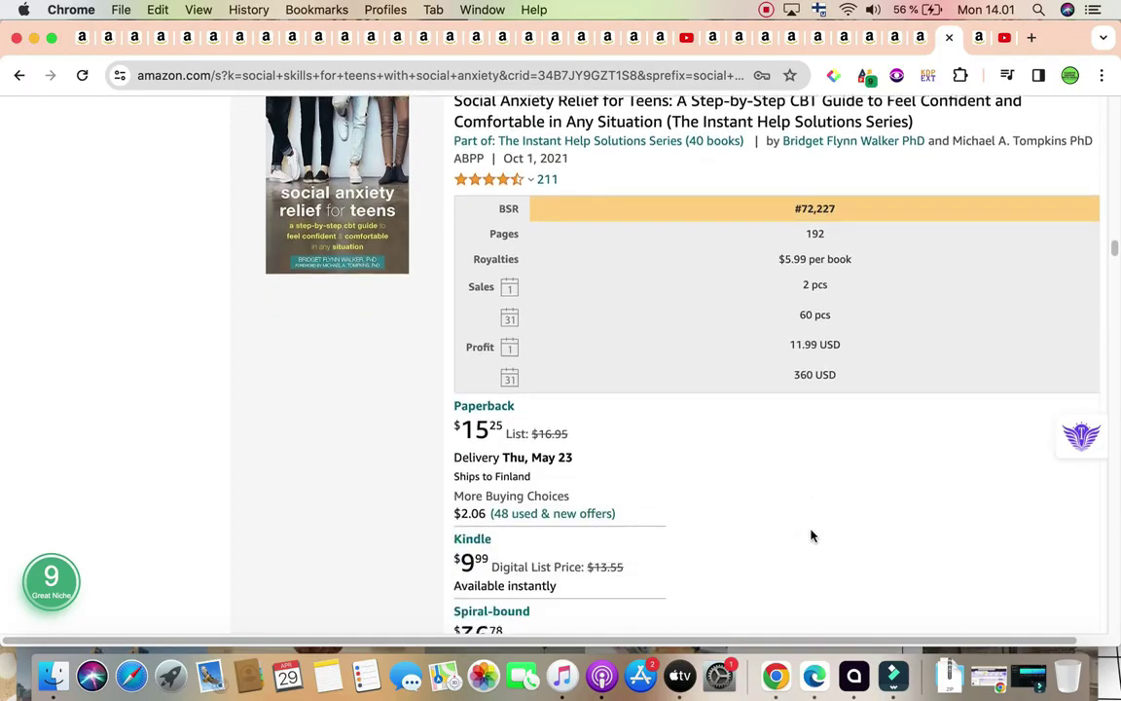
Compare the ranks and profit estimates of The Essential Social Skills Handbook for Teens and Social Skills for Teens: A Simple 7-Day System.
scroll(813, 537, down, 20)
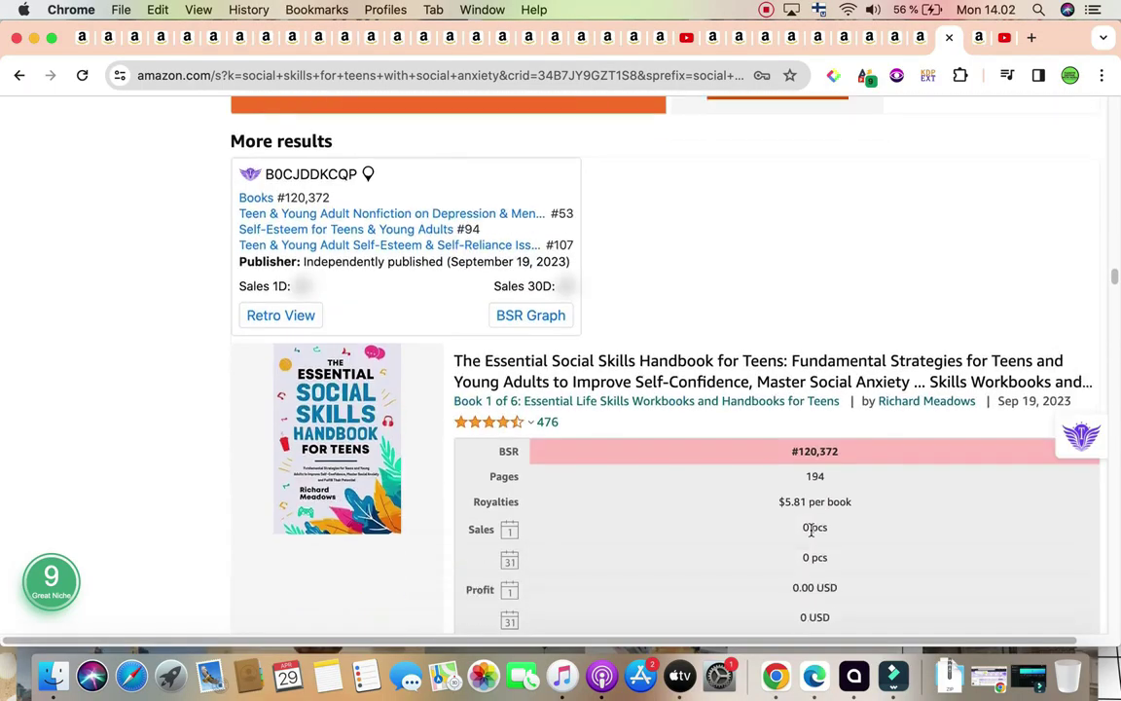
scroll(810, 529, down, 3)
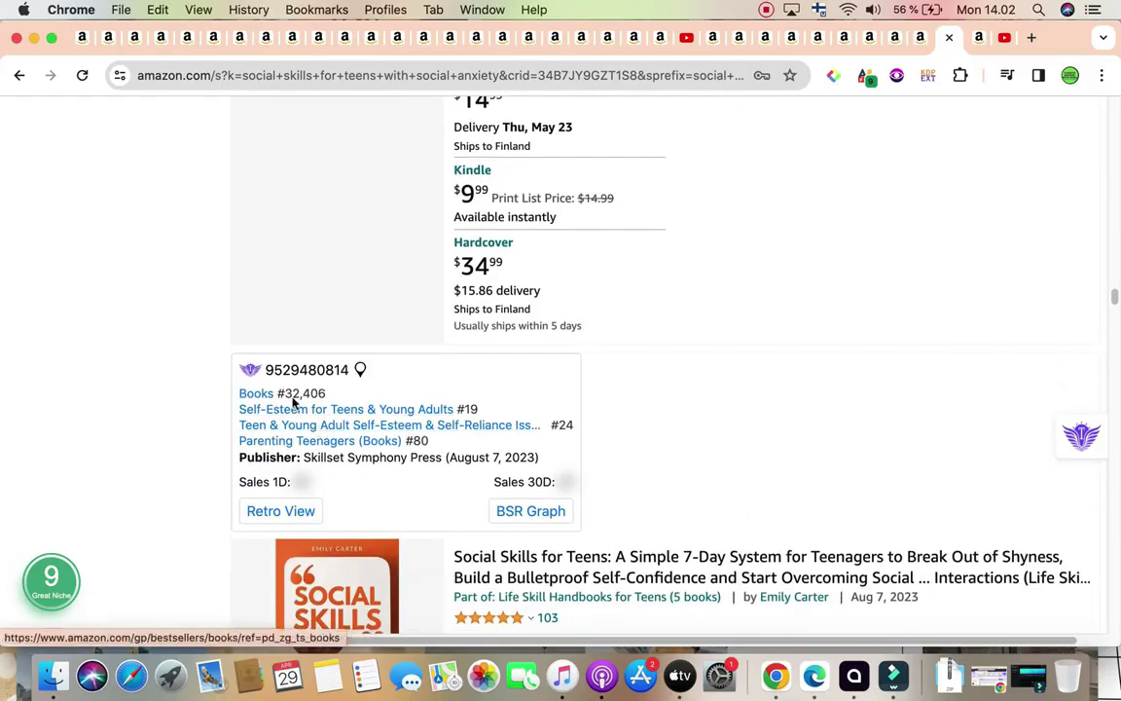
scroll(592, 435, down, 9)
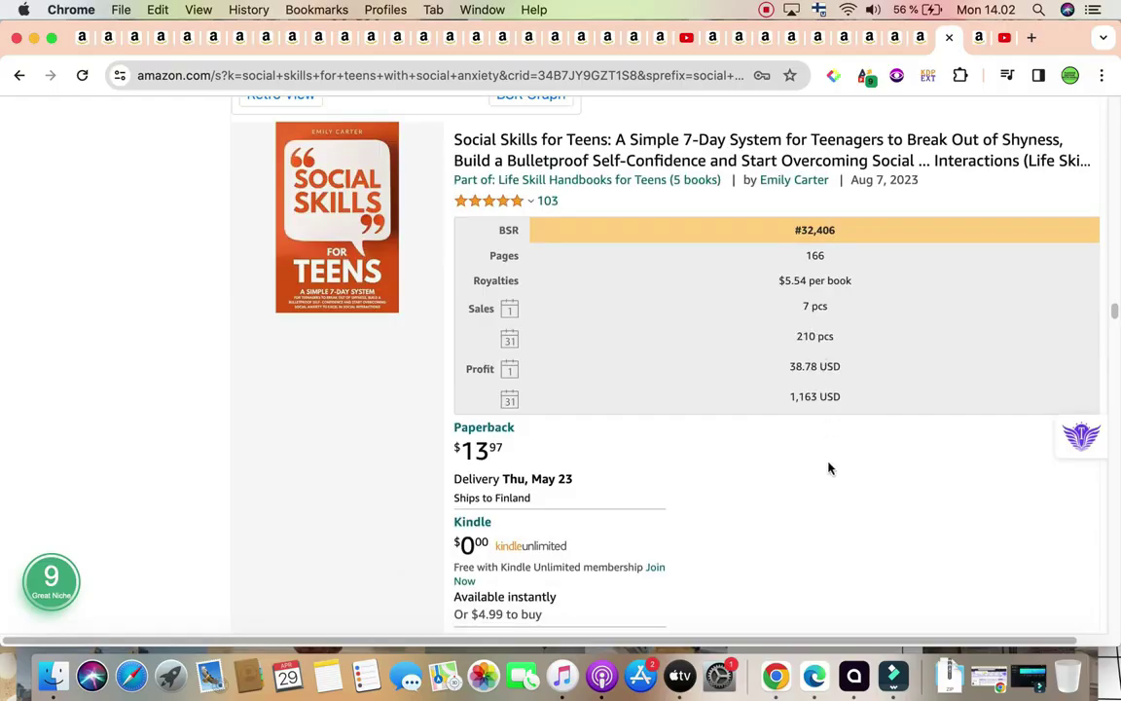
Examine the sales data of A Teen's Workbook for Conquering Social Anxiety, skim the listings below it, and return to the niche metrics.
scroll(828, 465, down, 12)
scroll(828, 484, down, 1)
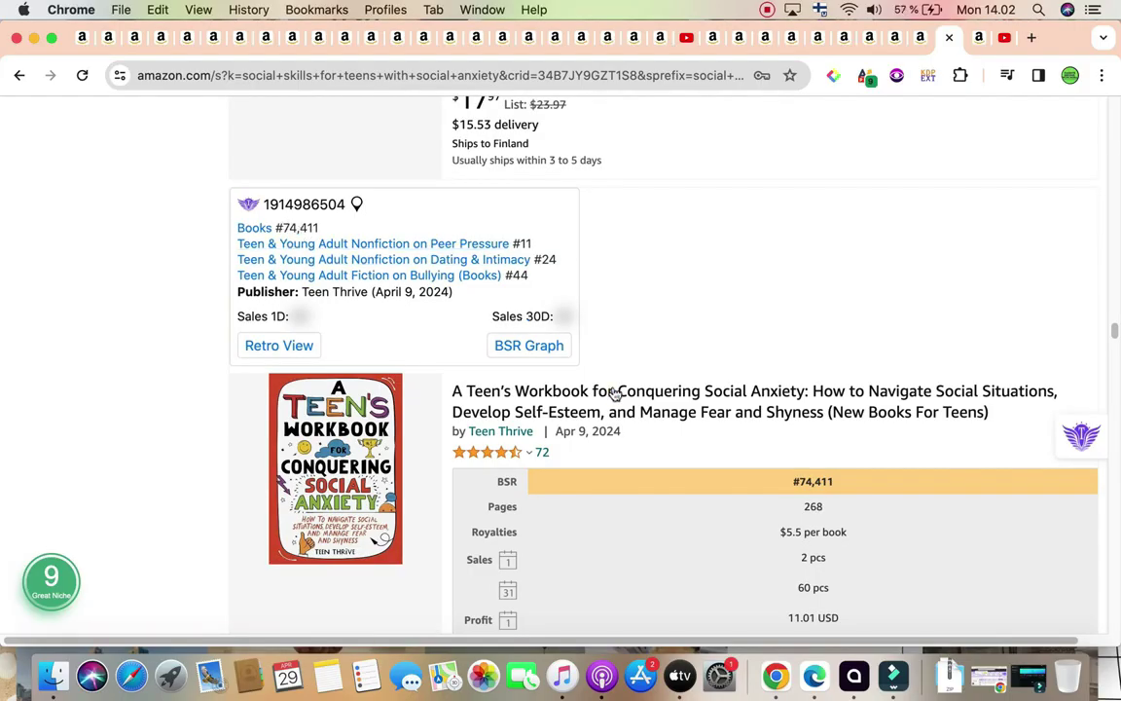
scroll(615, 392, down, 5)
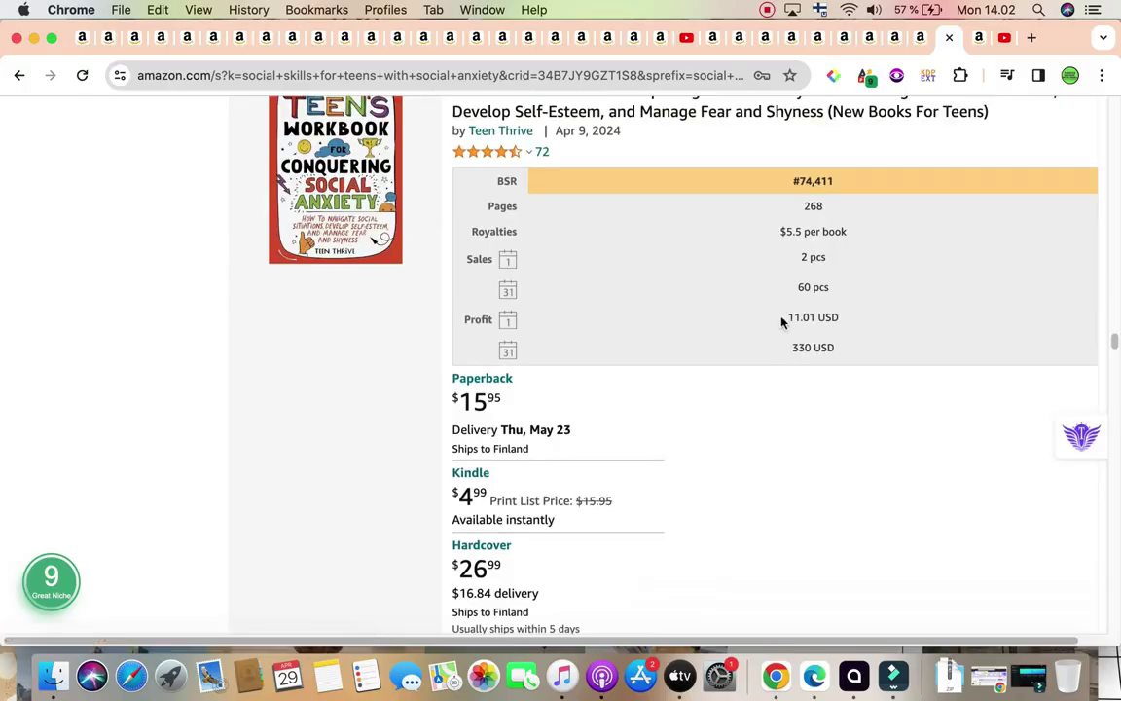
scroll(823, 467, down, 8)
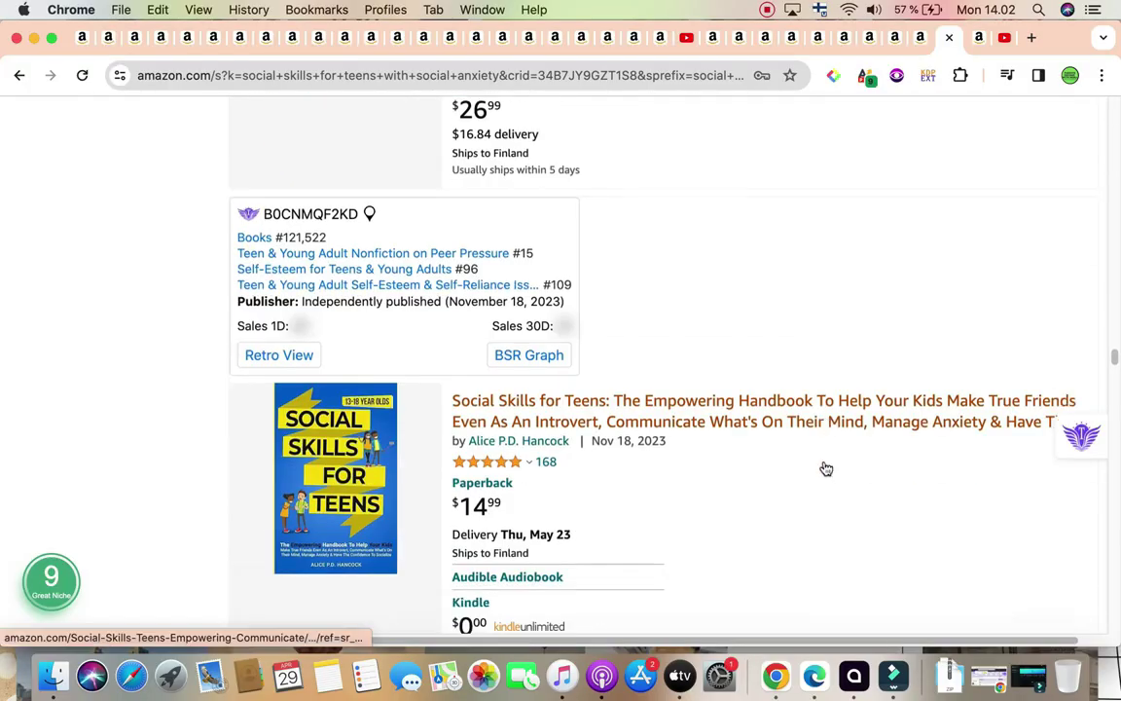
scroll(823, 467, down, 15)
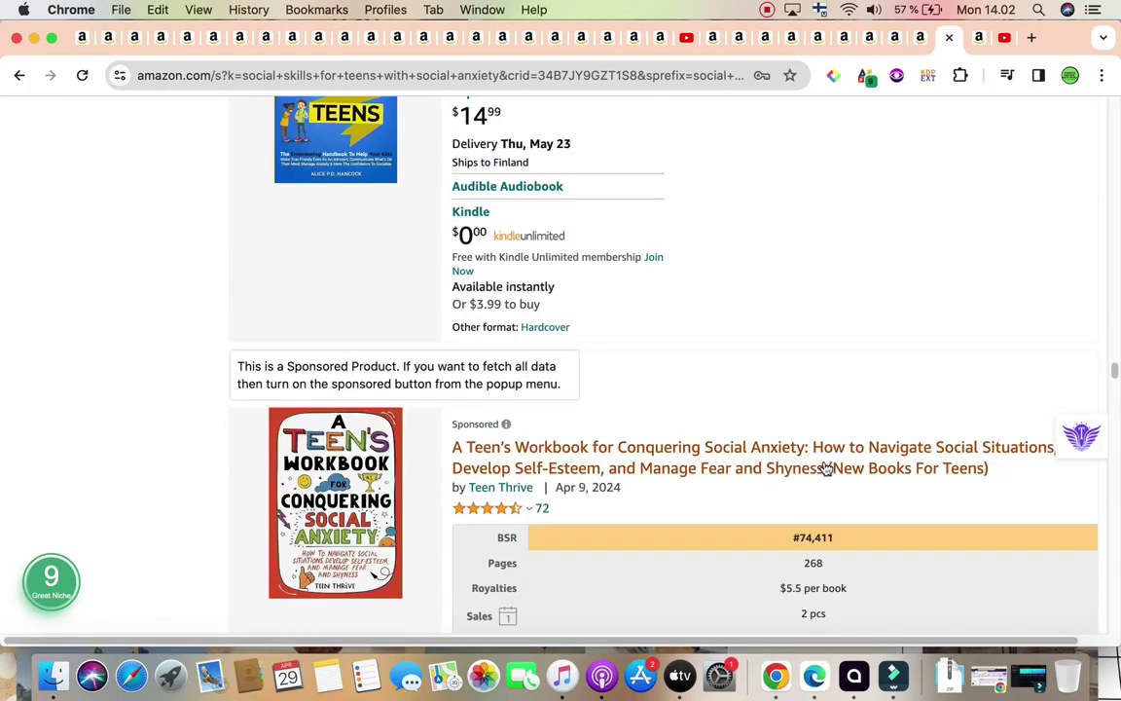
scroll(823, 467, up, 20)
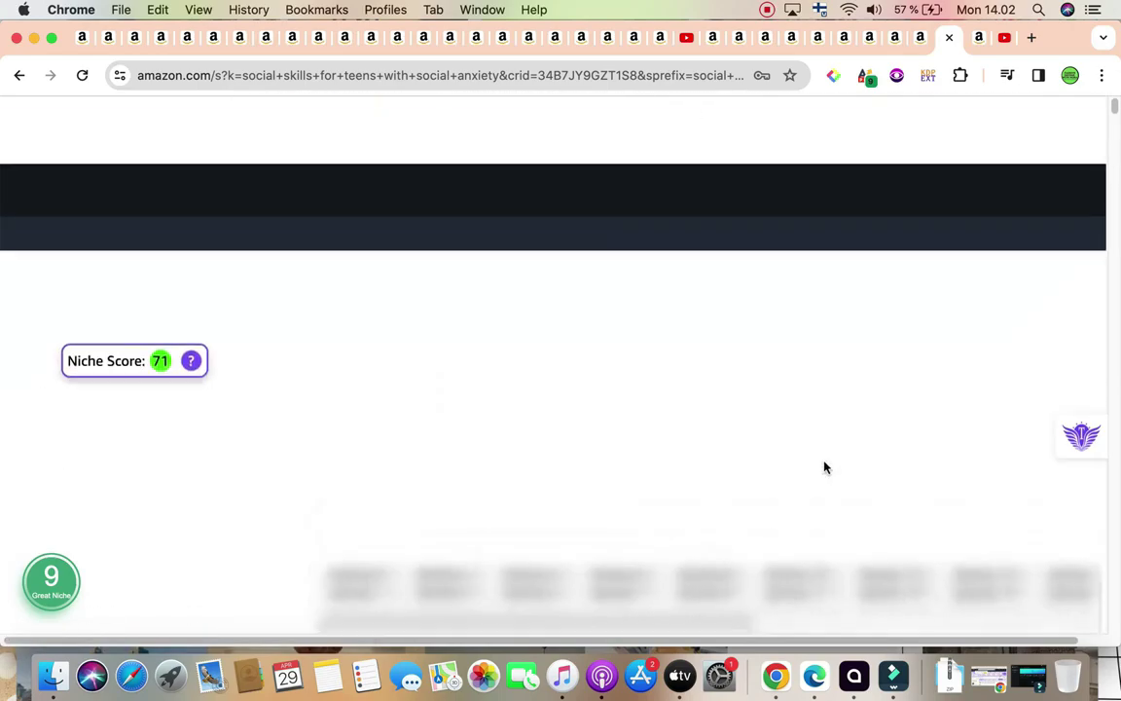